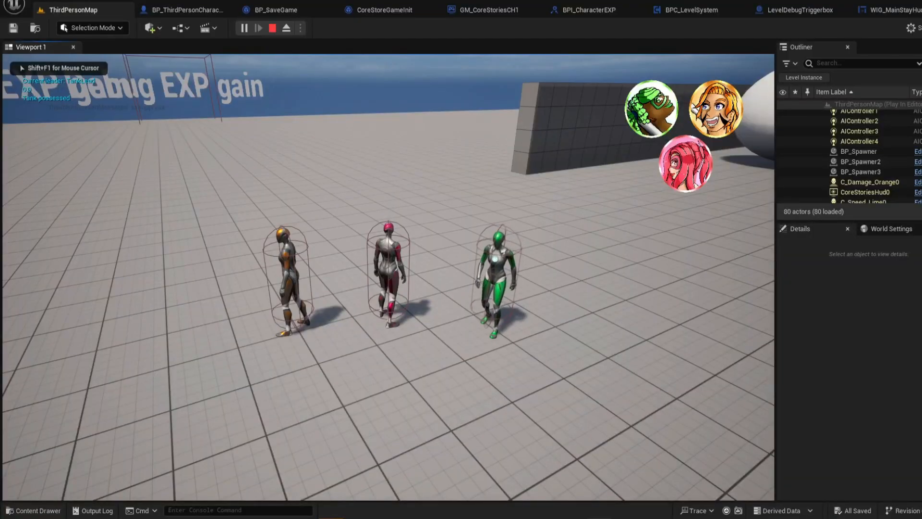
Run the party around the level in play mode with the red character leading
key(a)
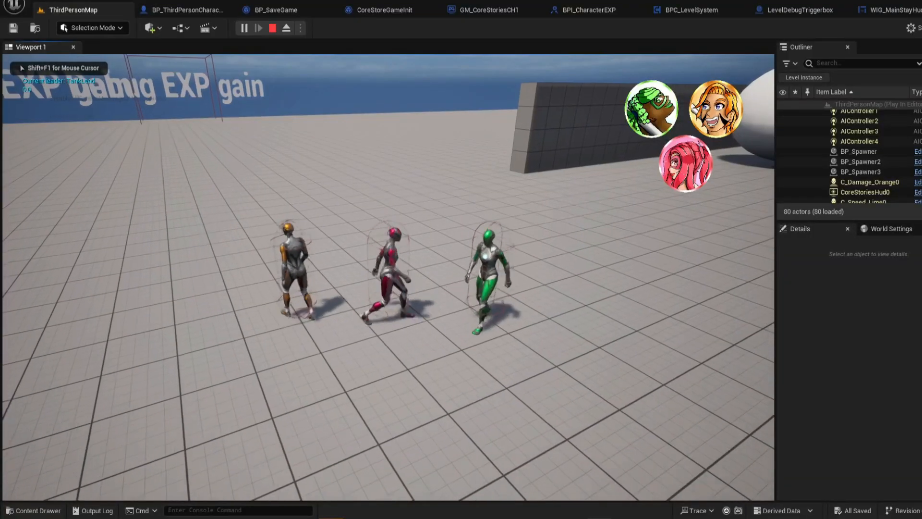
key(s)
key(s)
key(s)
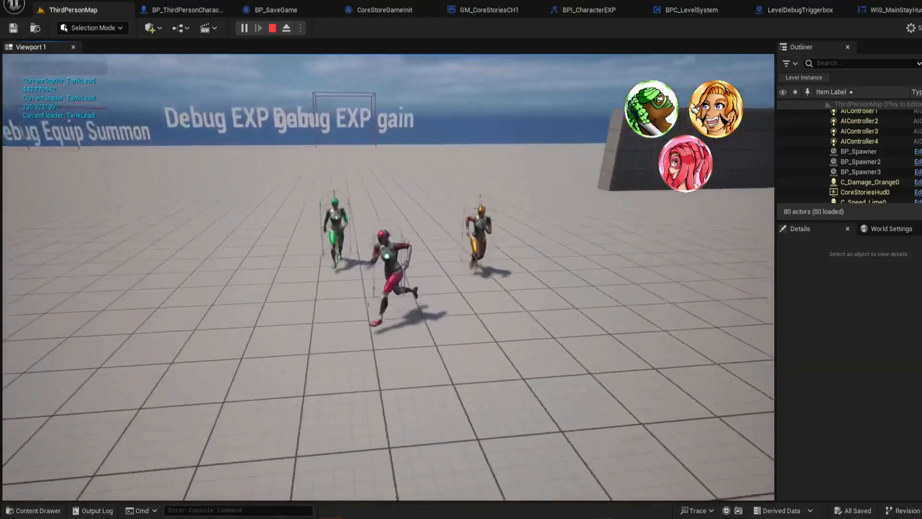
key(a)
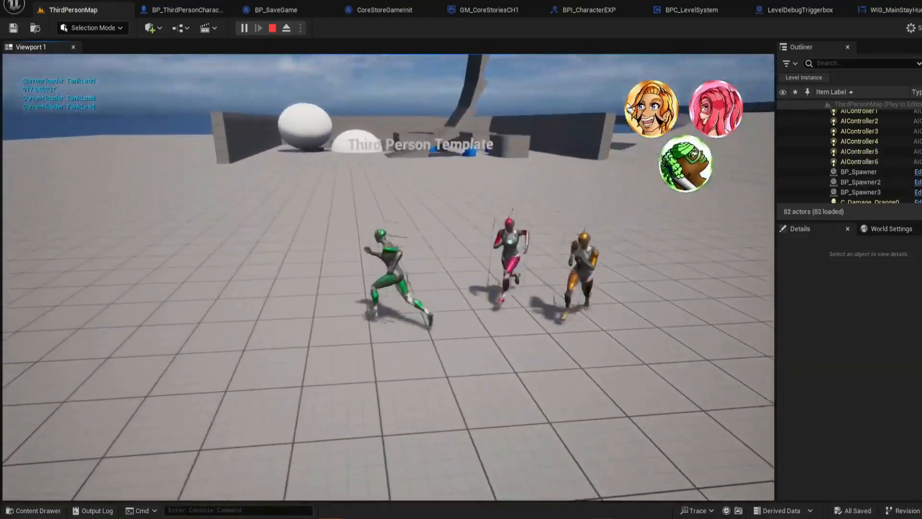
Run the party across the level with the green character leading, and make the whole party jump
key(w)
key(d)
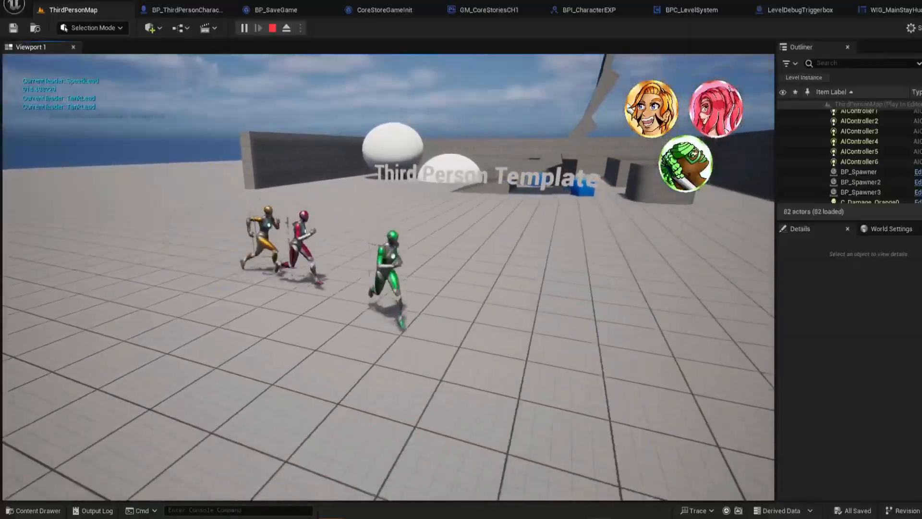
key(a)
key(w)
key(space)
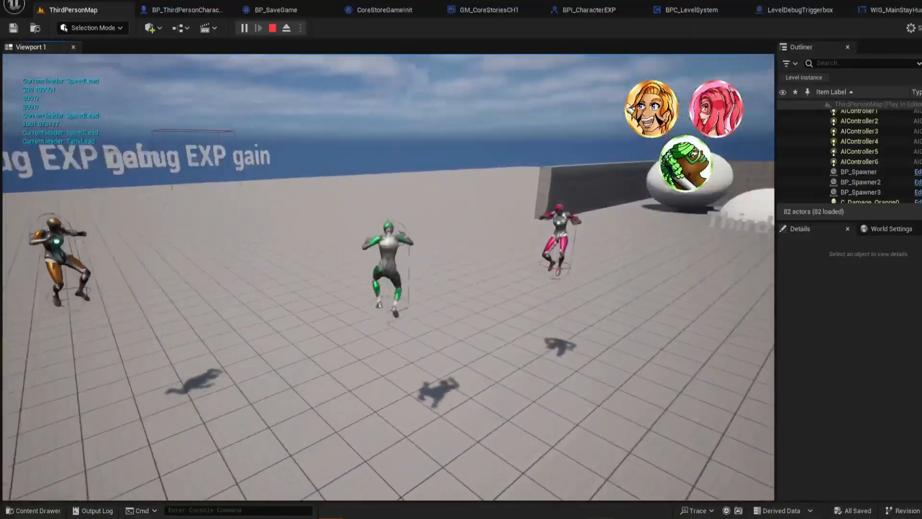
Cycle the party leader from green to orange to red while running, and make the party jump together
key(d)
key(q)
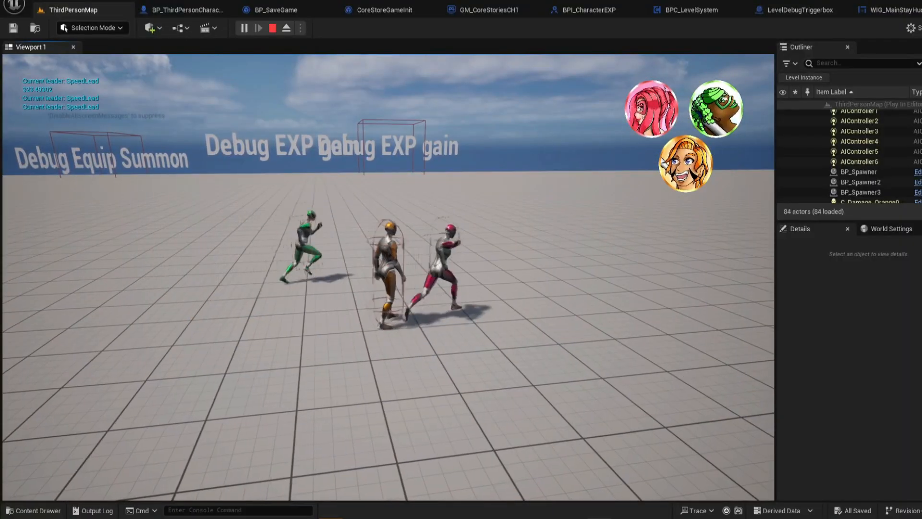
key(d)
key(w)
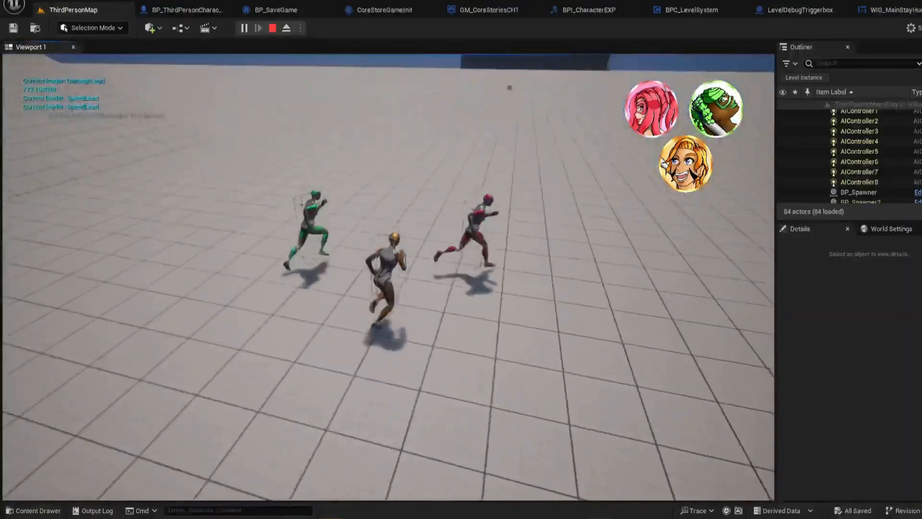
key(q)
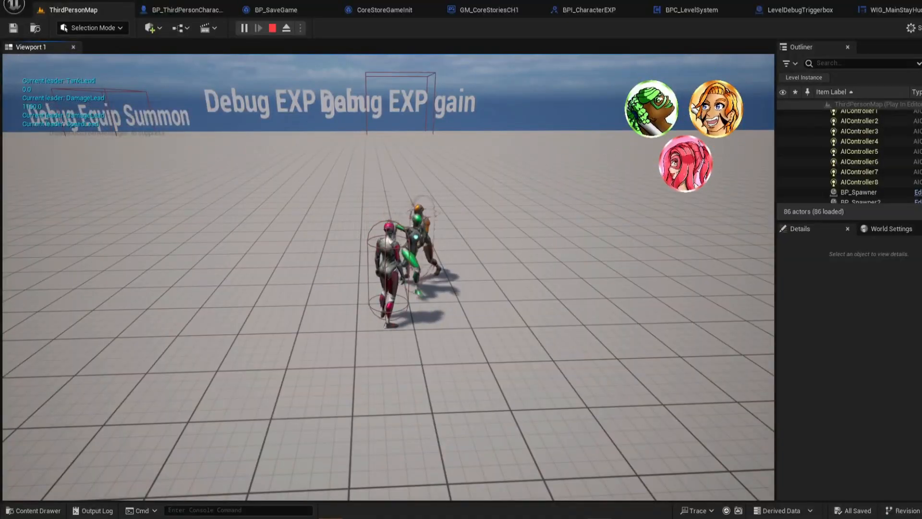
key(space)
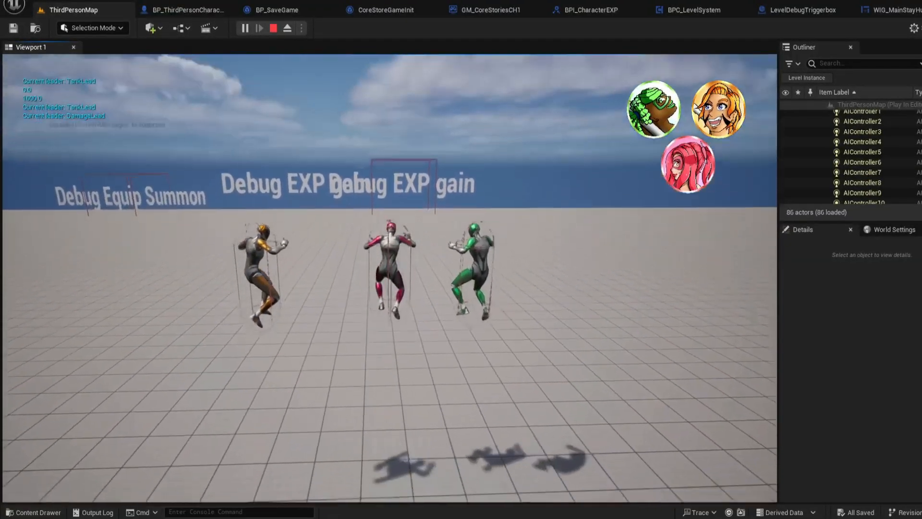
Test how the green and orange companions follow the red leader while it runs and changes direction
key(w)
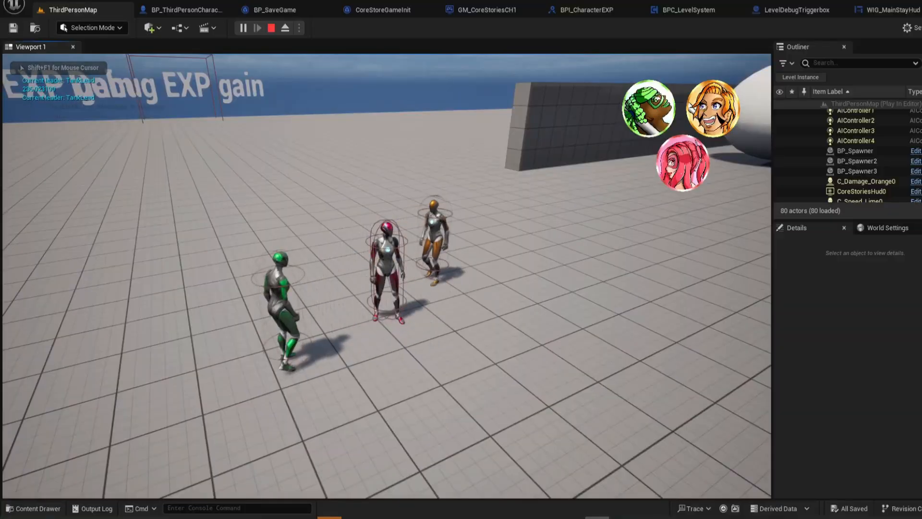
key(s)
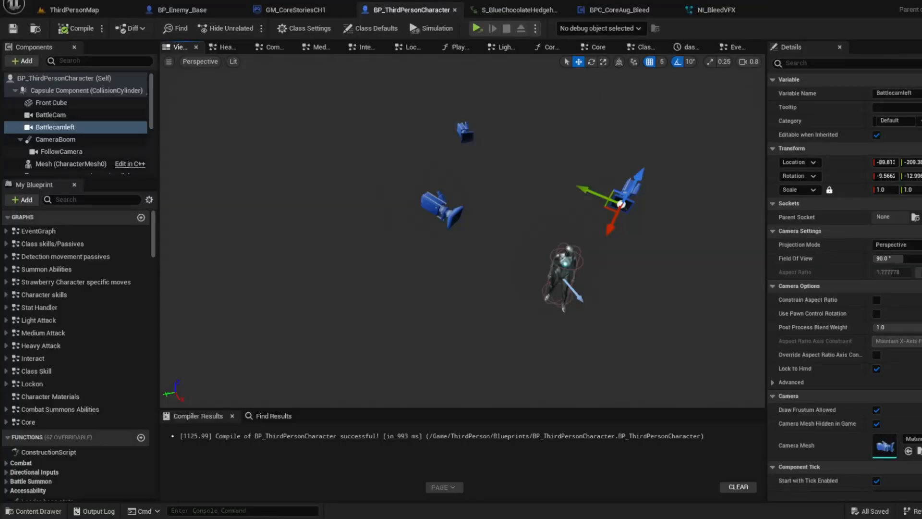
right_drag(463, 230, 571, 218)
key(a)
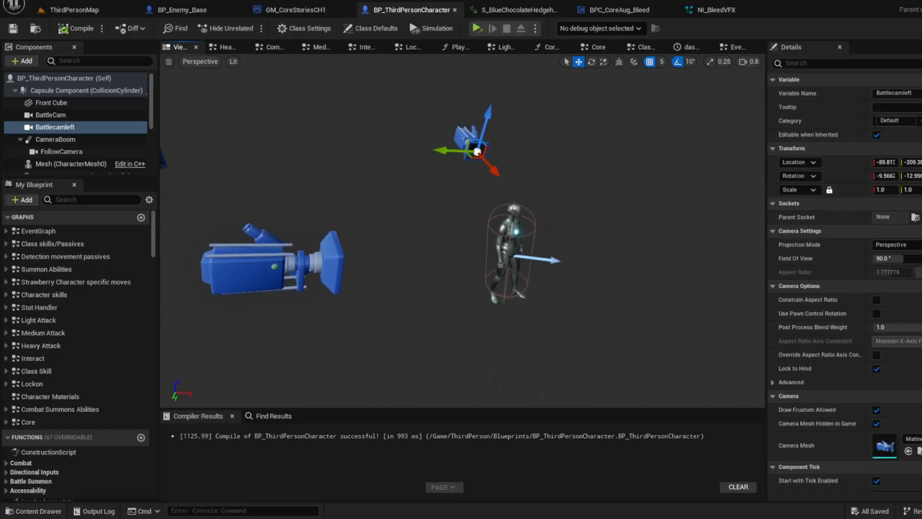
Inspect the character mesh in the BP_ThirdPersonCharacter viewport and look over the blueprint's Event Graph
click(509, 242)
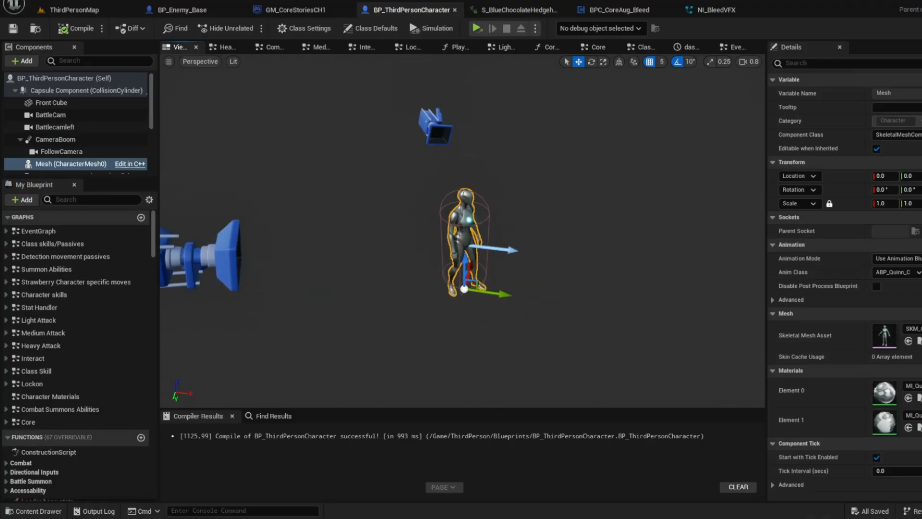
key(d)
right_drag(463, 231, 401, 250)
key(s)
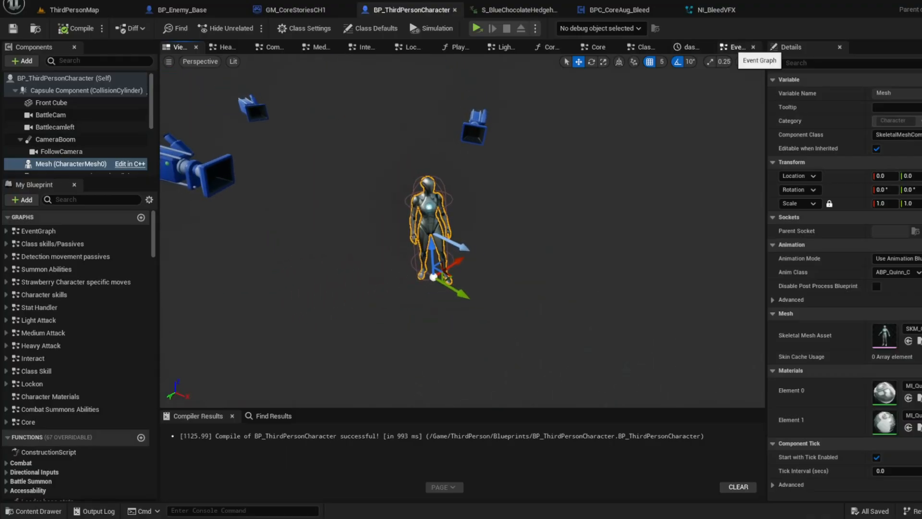
click(733, 47)
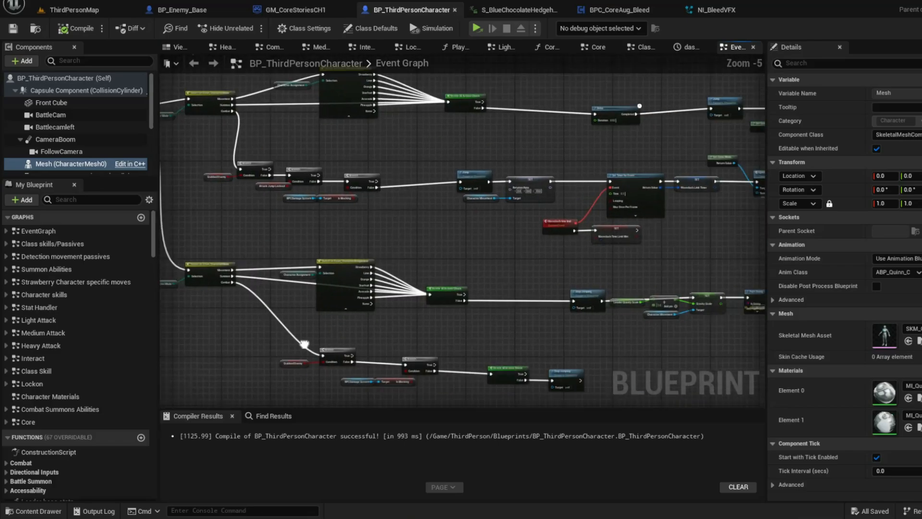
scroll(304, 344, down, 4)
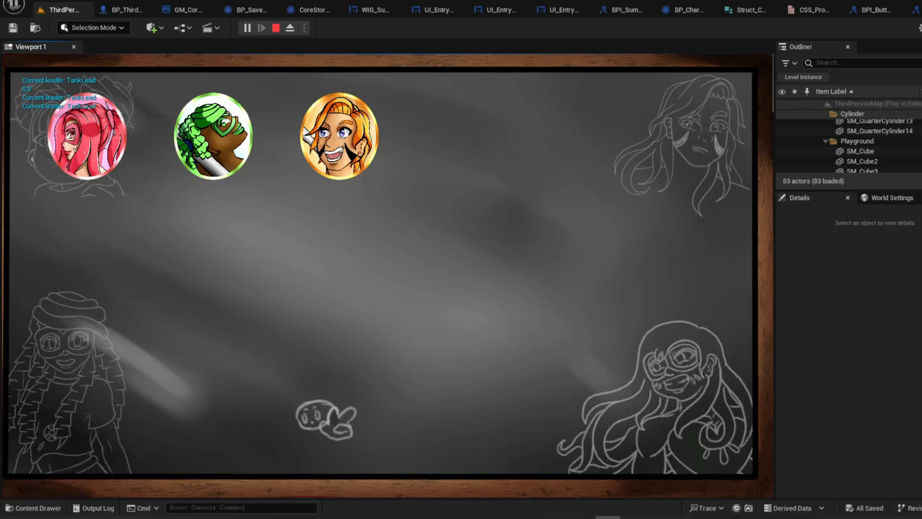
Fill the three party card slots with the green, strawberry and orange characters on the selection screen
key(Return)
key(BackSpace)
key(Return)
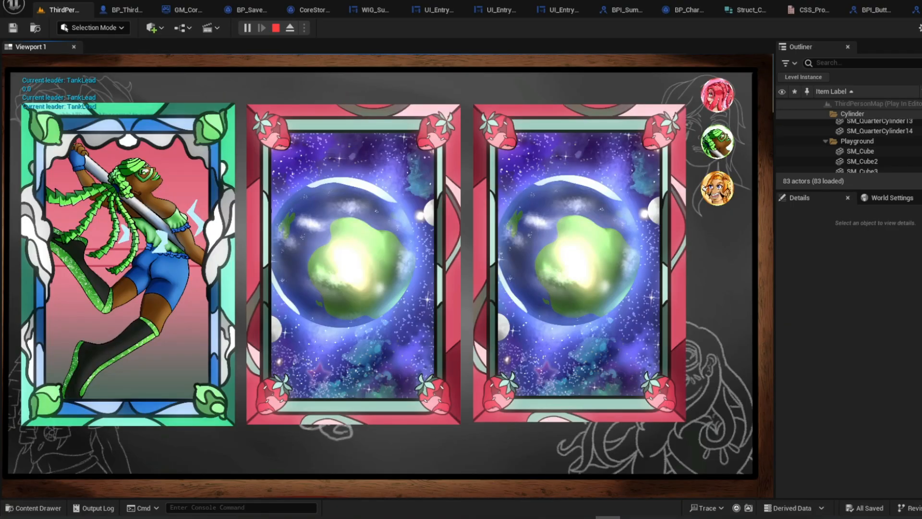
key(BackSpace)
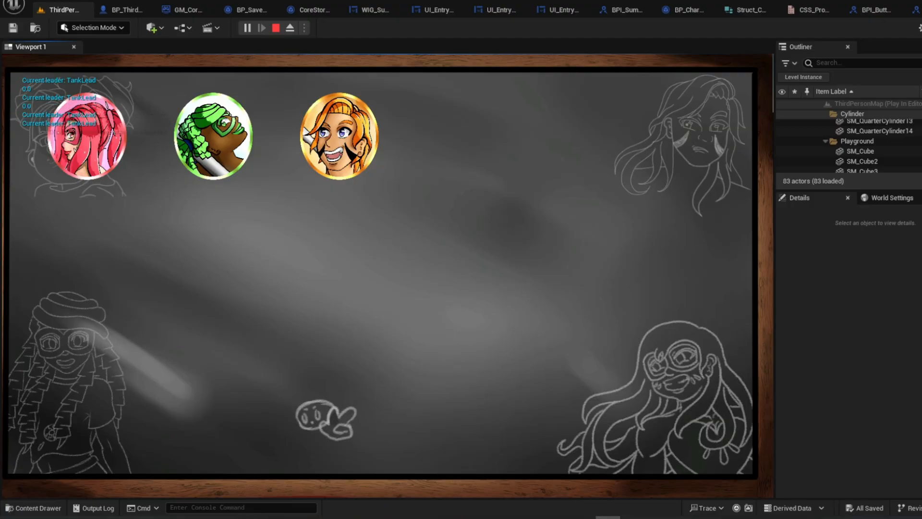
key(Return)
key(BackSpace)
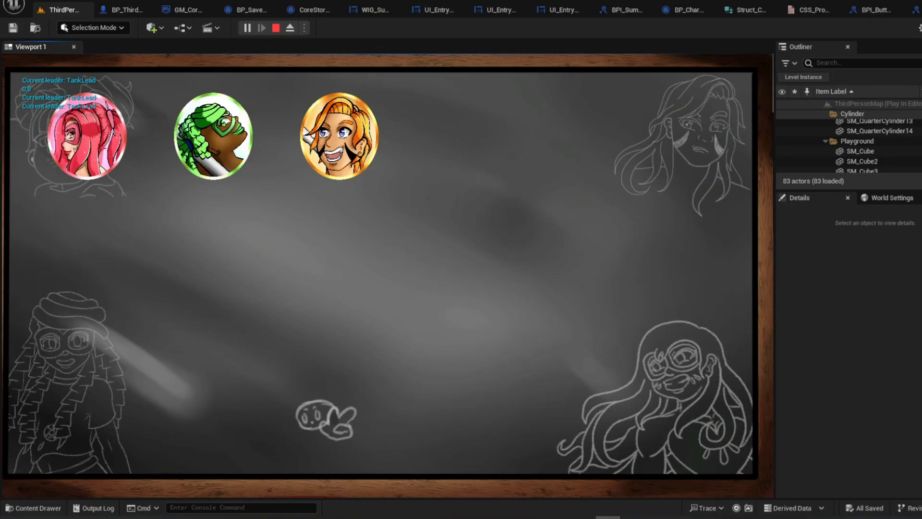
key(Return)
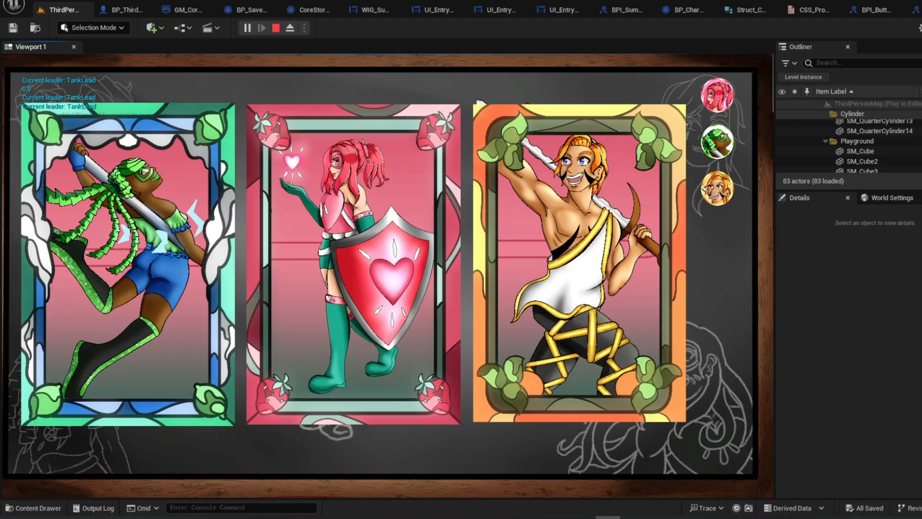
Open Strawberry's stats page from the party screen and choose the green character's portrait
key(Return)
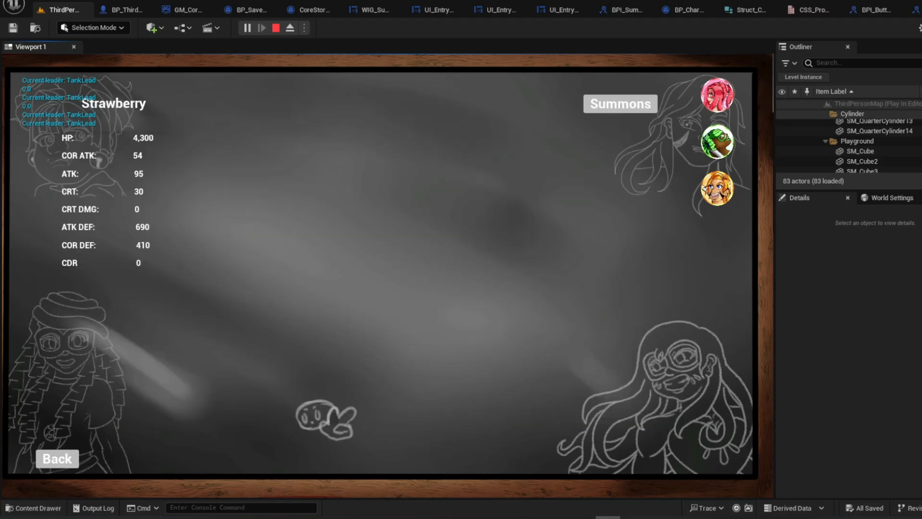
click(718, 142)
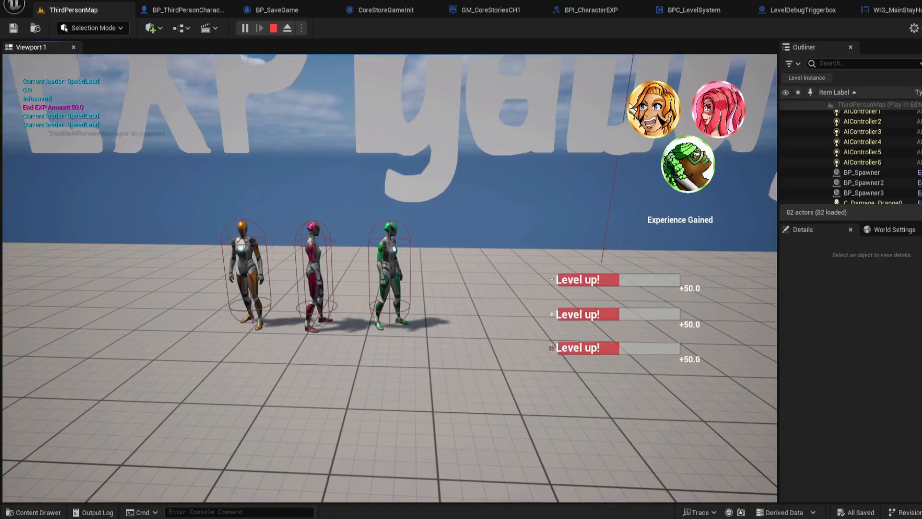
Run the party away from the Debug EXP gain area and restart the play session in the level
key(s)
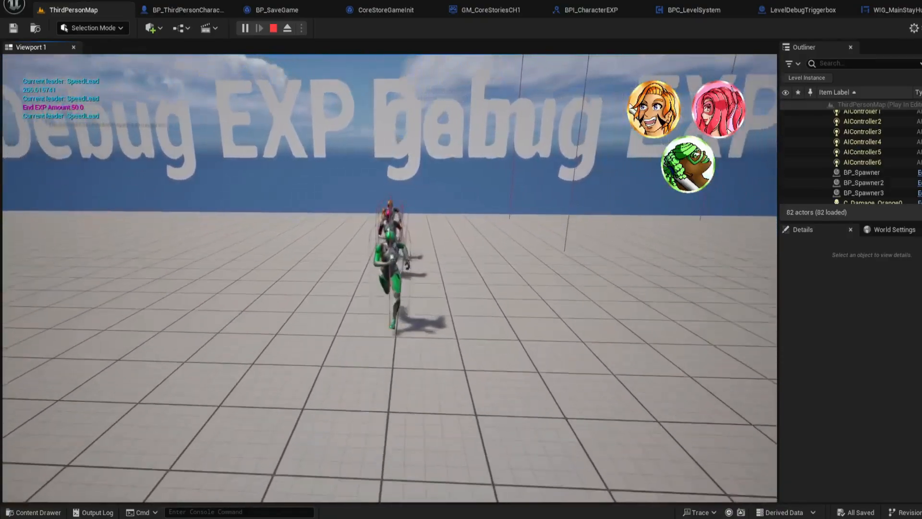
key(Escape)
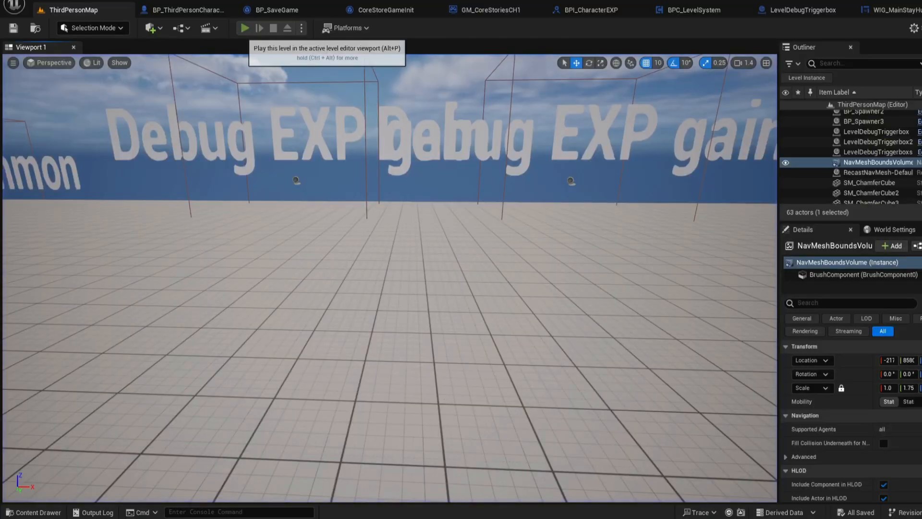
click(244, 27)
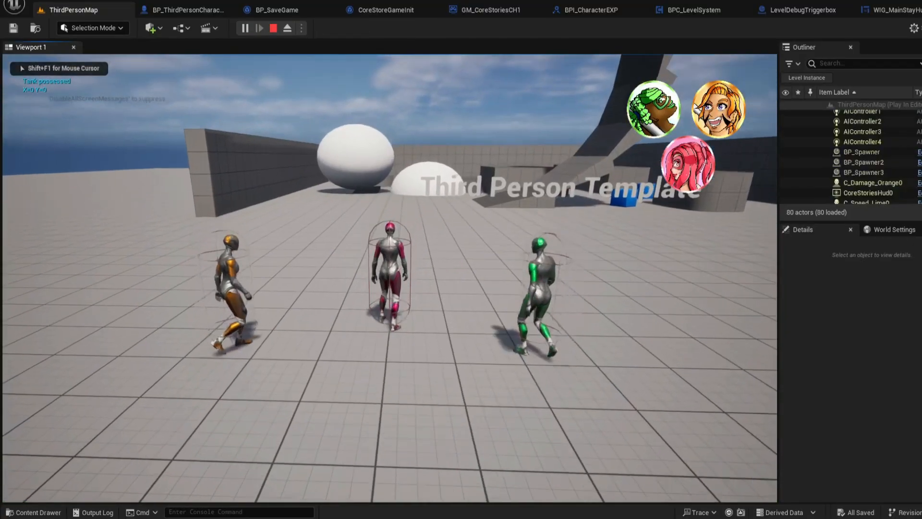
key(w)
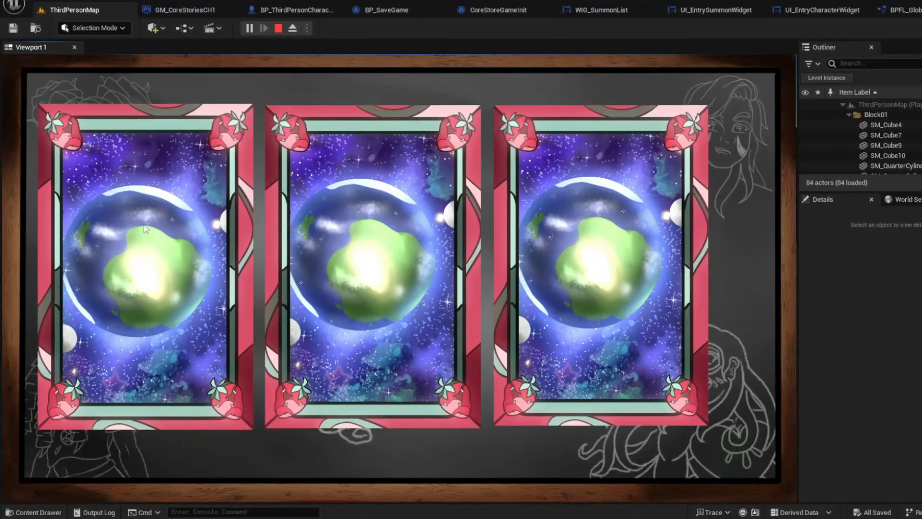
Assign the strawberry, green and orange characters to the first, second and third party card slots
click(144, 226)
click(118, 152)
click(321, 238)
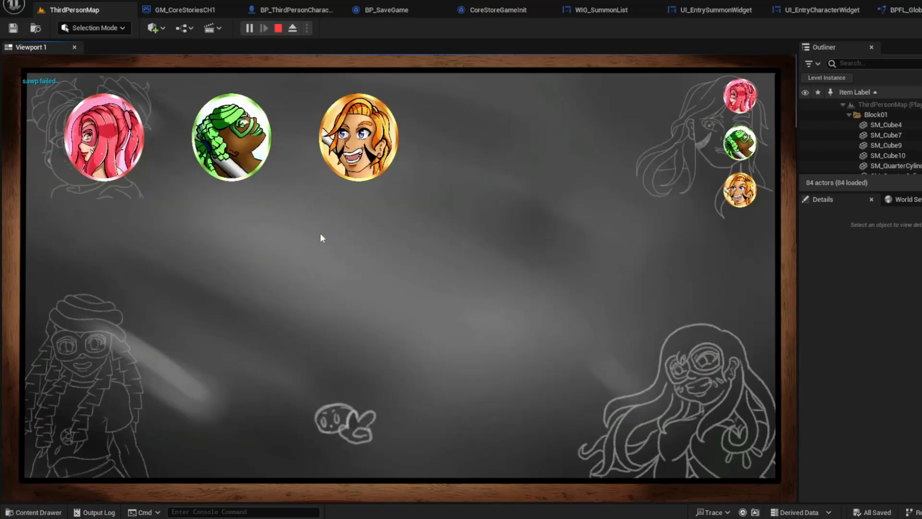
click(245, 136)
click(559, 240)
click(365, 136)
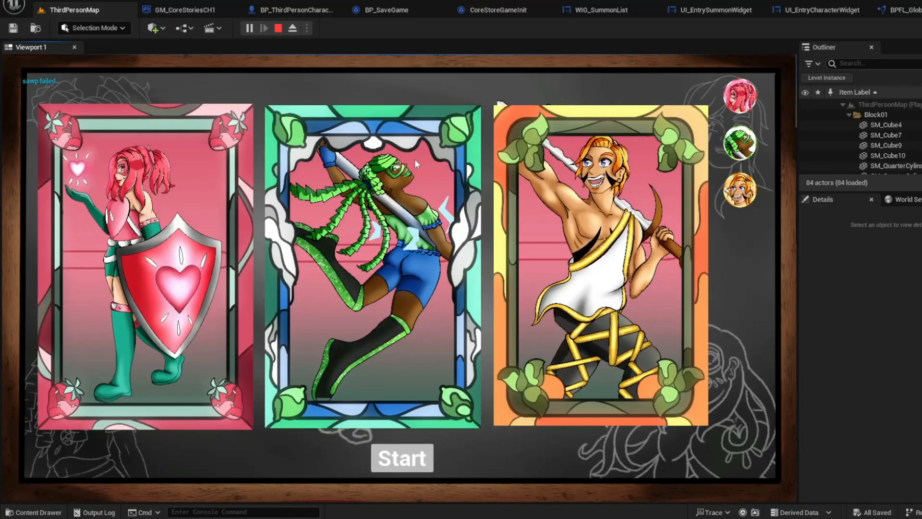
Open Strawberry's stats page and equip Taken and Given in her first summon slot
click(740, 101)
click(248, 122)
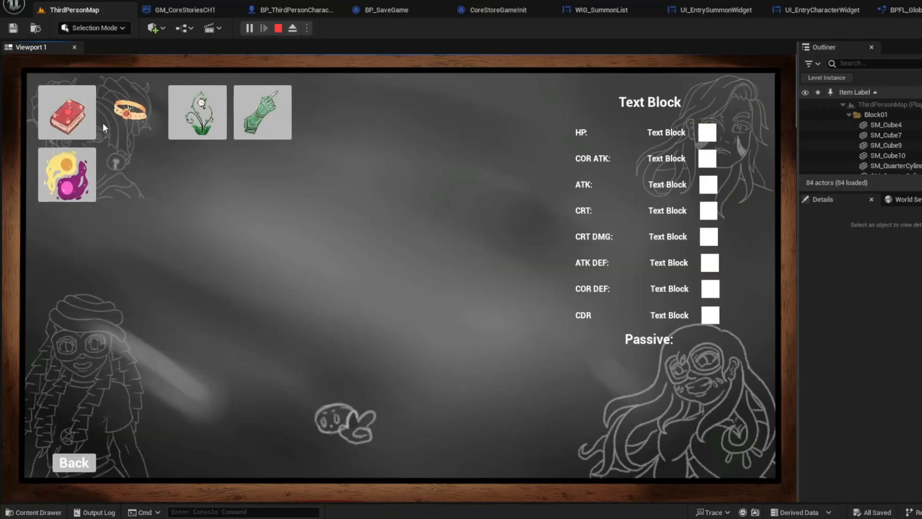
click(80, 124)
click(62, 165)
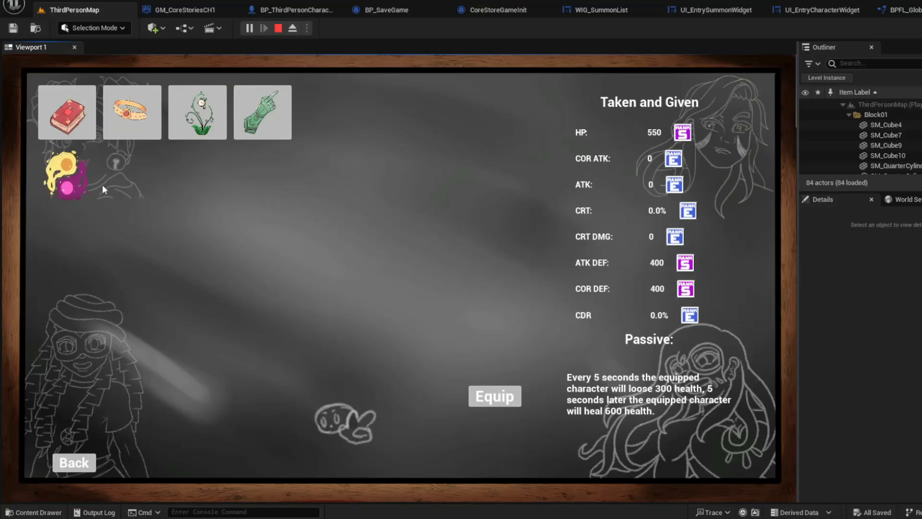
click(507, 397)
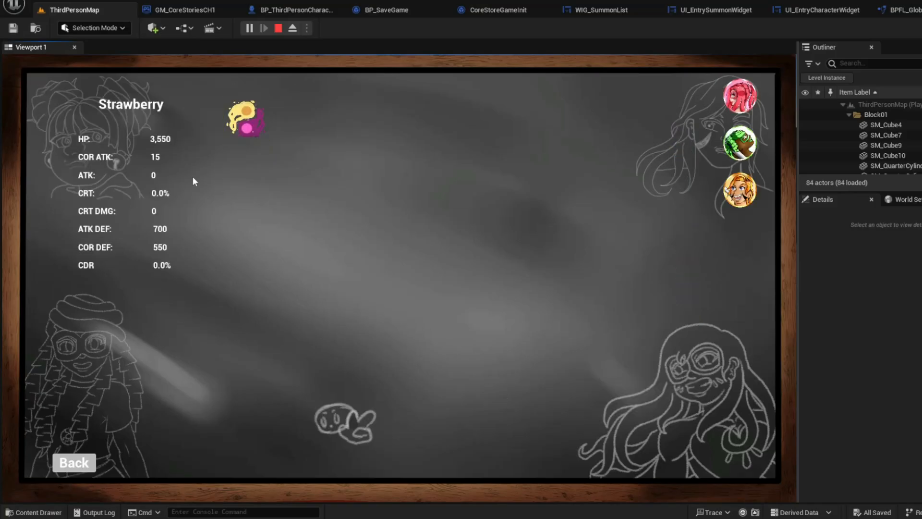
Equip Red Apple's Magical Book in Strawberry's second summon slot
click(246, 118)
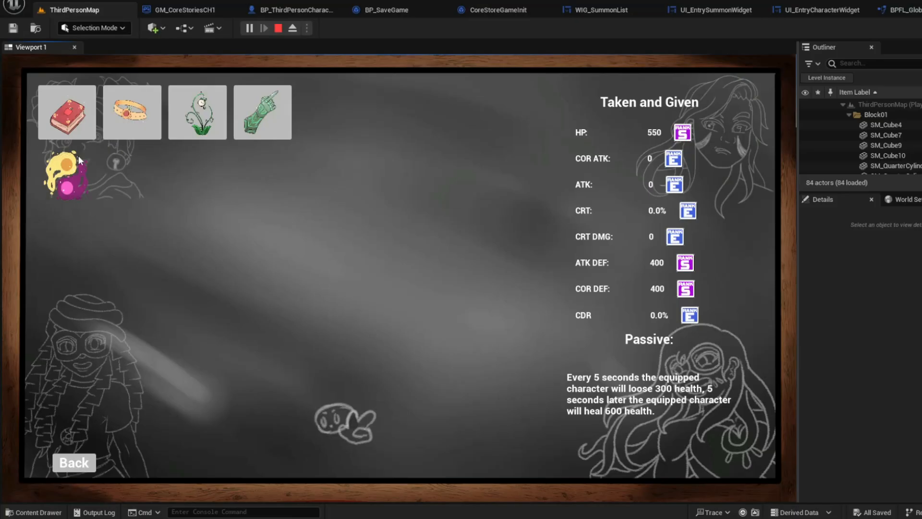
click(67, 113)
click(506, 401)
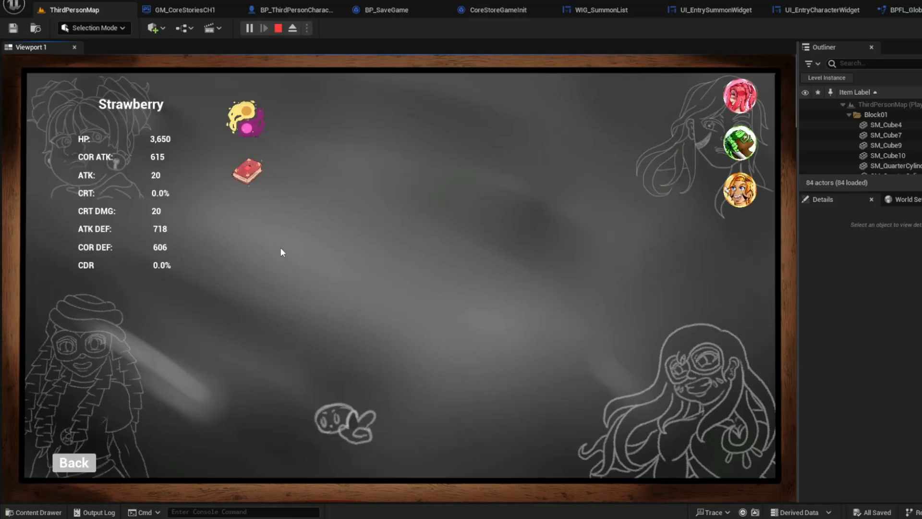
Equip the white flower summon in Strawberry's third summon slot
click(244, 225)
click(197, 113)
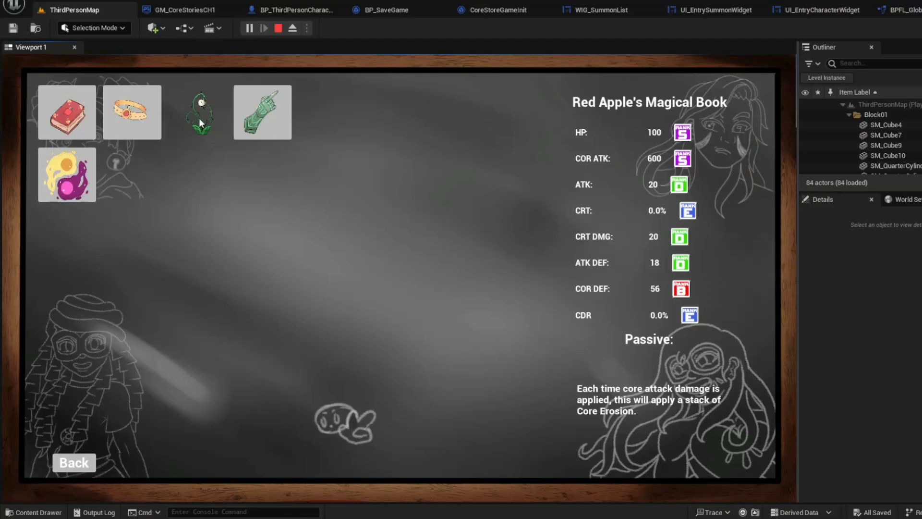
click(507, 404)
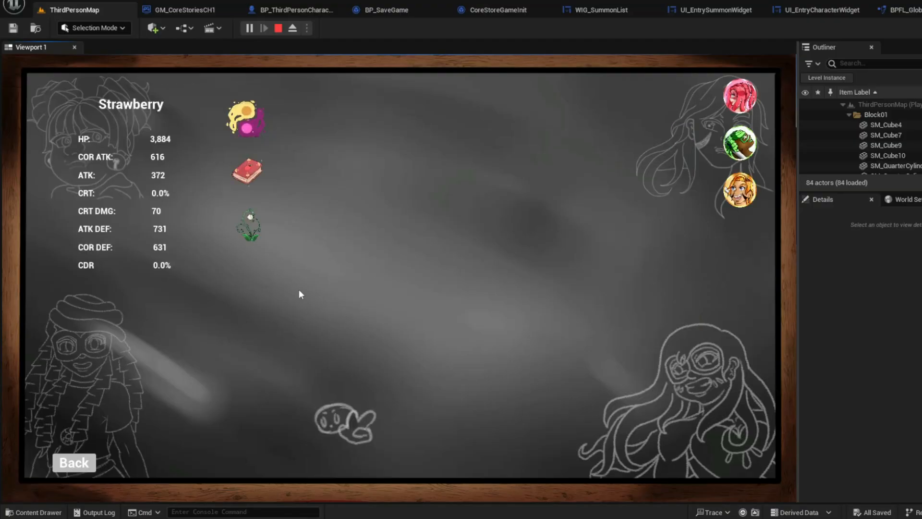
Equip Avocado's Gauntlet in Strawberry's fourth summon slot
click(243, 293)
click(263, 113)
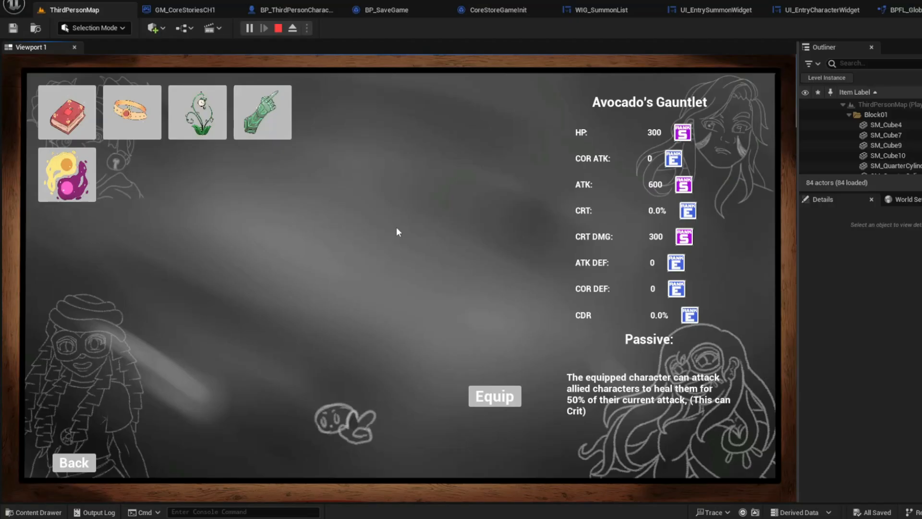
click(488, 396)
Compare the caught creatures and equip the first row's last Blue Chocolate Hedgehog in Strawberry's first creature slot
click(69, 353)
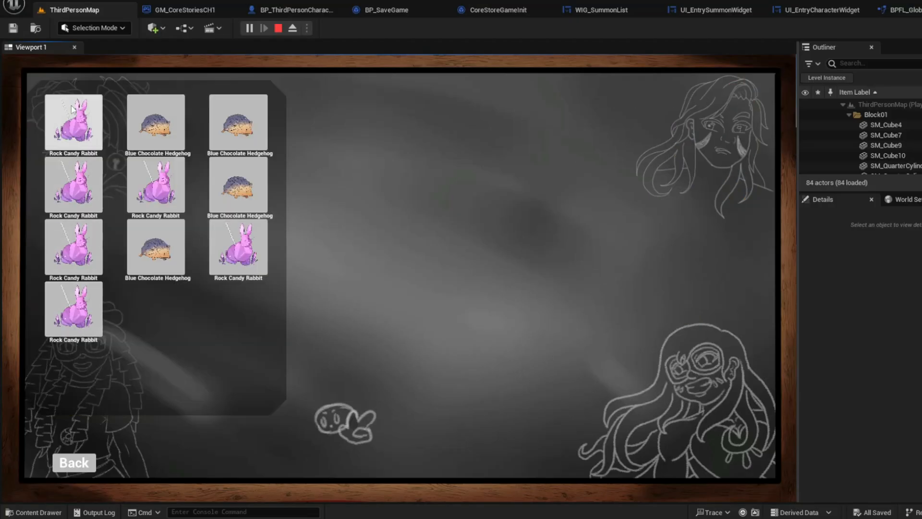
click(78, 123)
click(70, 189)
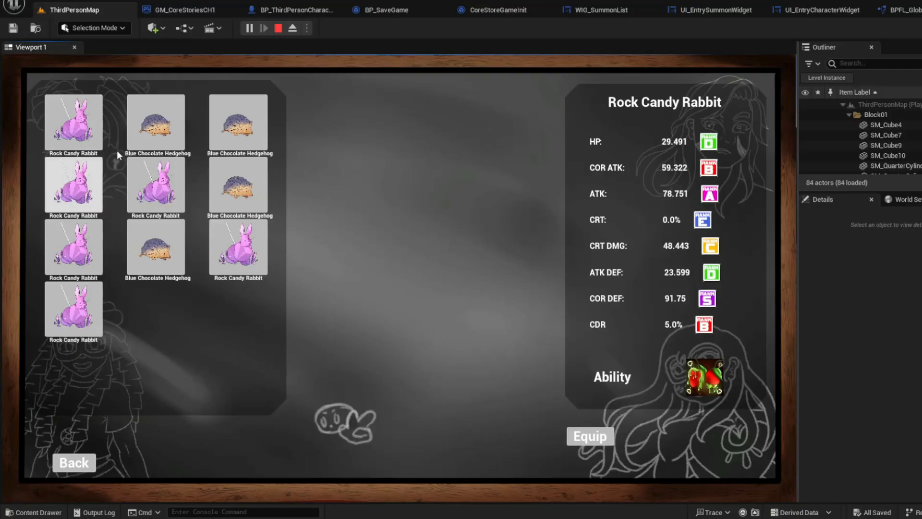
click(154, 126)
click(237, 132)
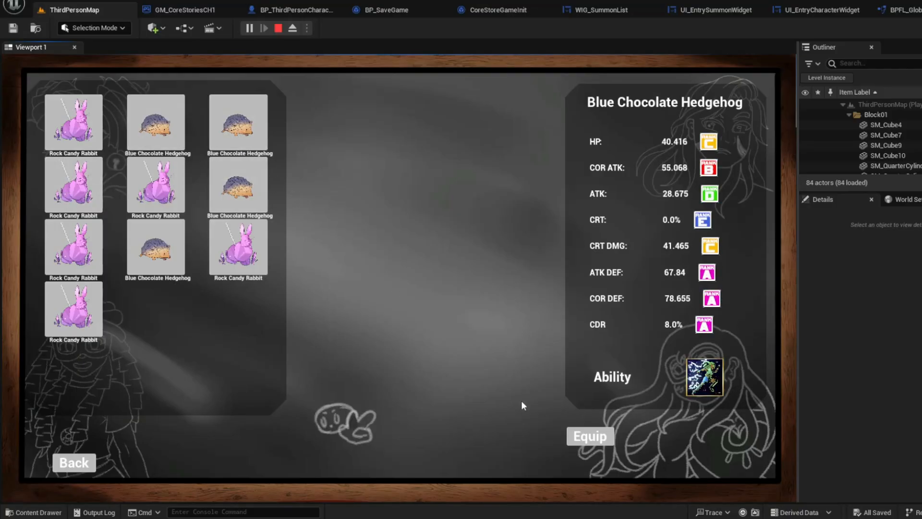
click(587, 438)
Compare more caught creatures and equip the third row's Blue Chocolate Hedgehog in Strawberry's second creature slot
click(197, 370)
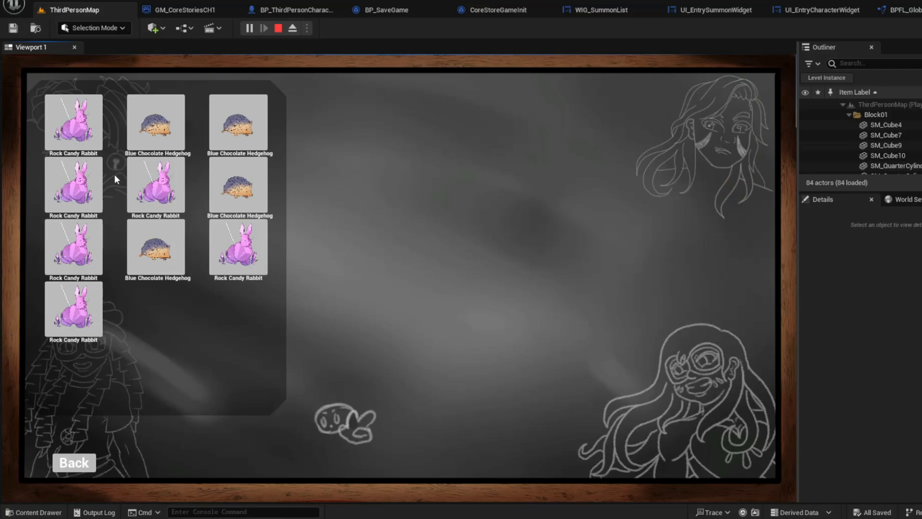
click(74, 138)
click(84, 194)
click(155, 187)
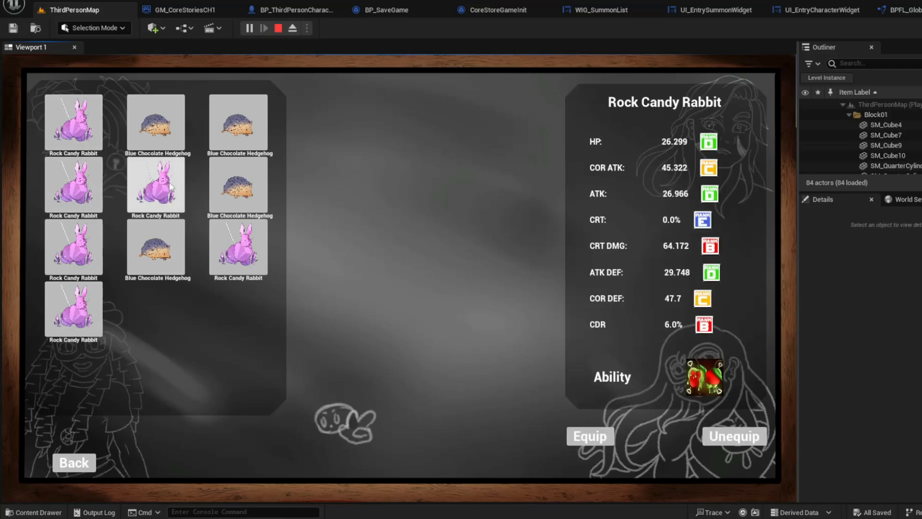
click(156, 247)
click(222, 244)
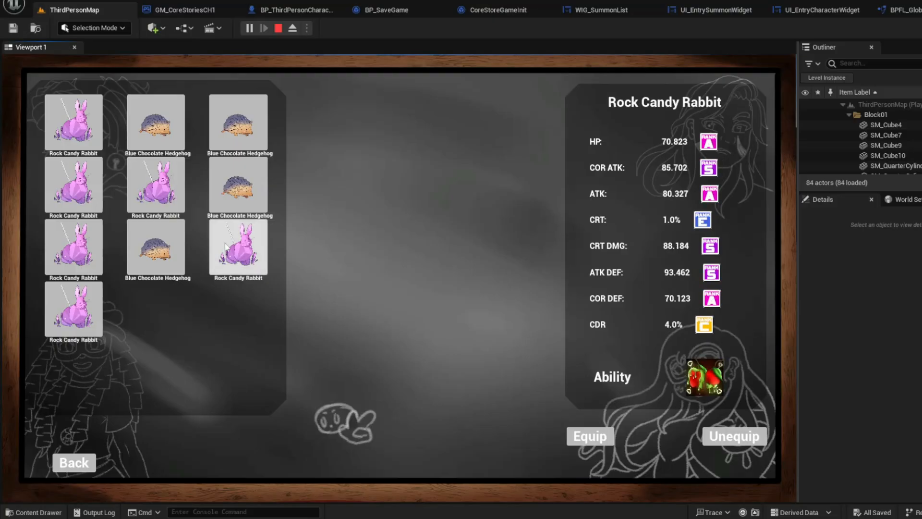
click(213, 211)
click(182, 241)
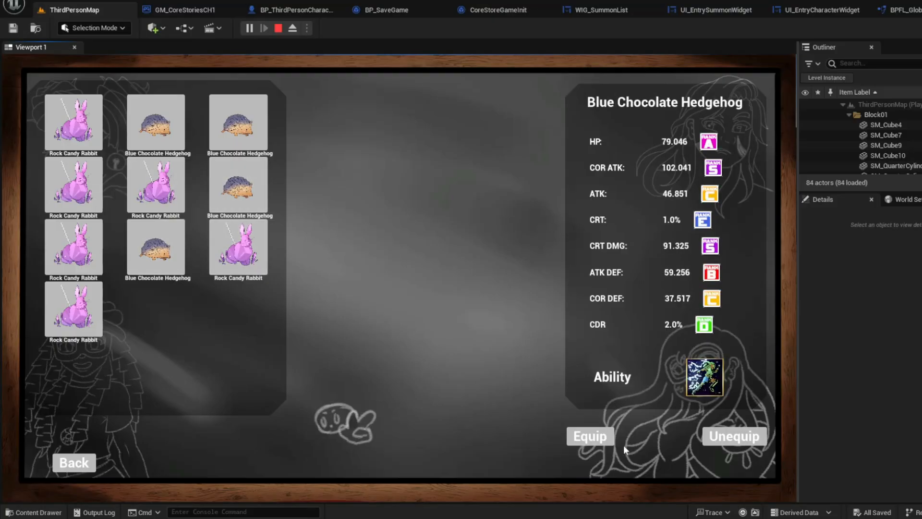
click(596, 437)
Switch to Lime's stats page and equip Red Apple's Magical Book in the first and second summon slots
click(731, 147)
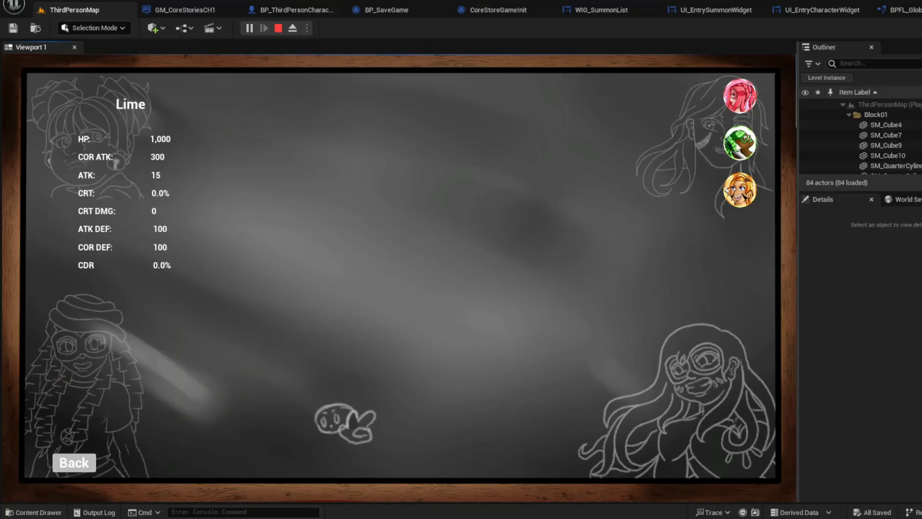
click(249, 121)
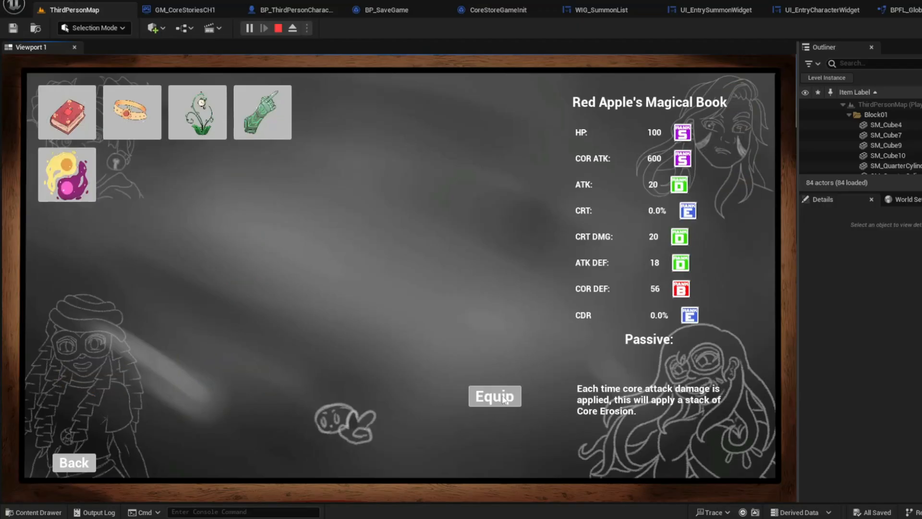
click(503, 399)
click(255, 167)
click(503, 400)
Try Red Apple's Magical Book in Lime's third summon slot and unequip it
click(237, 219)
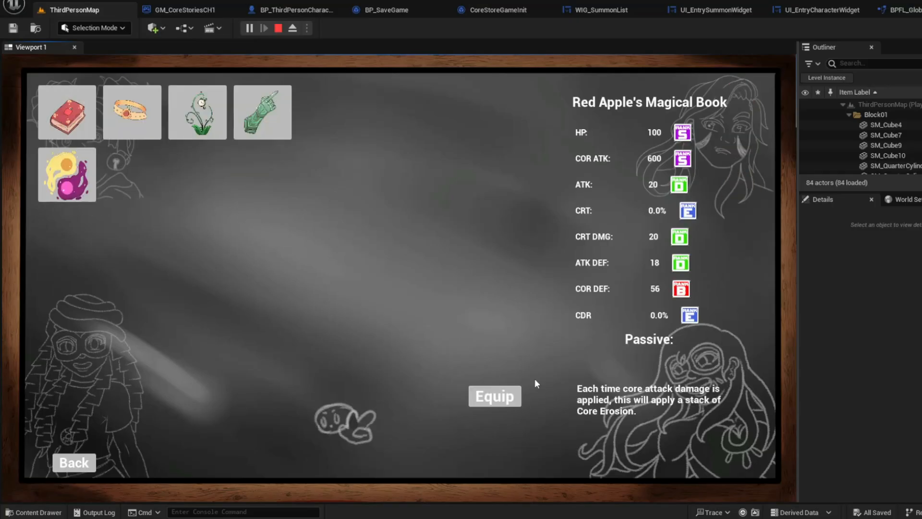
click(508, 395)
click(237, 217)
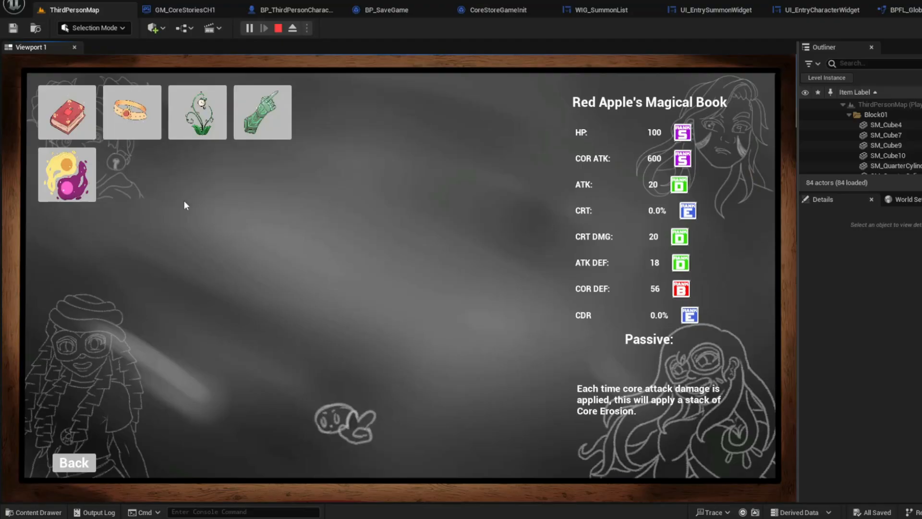
click(66, 129)
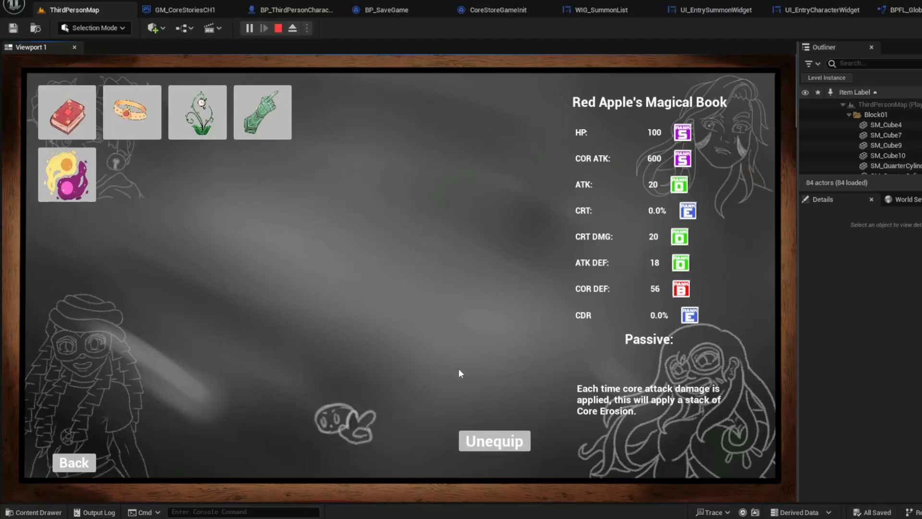
click(513, 442)
Equip the white flower in Lime's third summon slot and Red Apple's Magical Book in the fourth
click(249, 216)
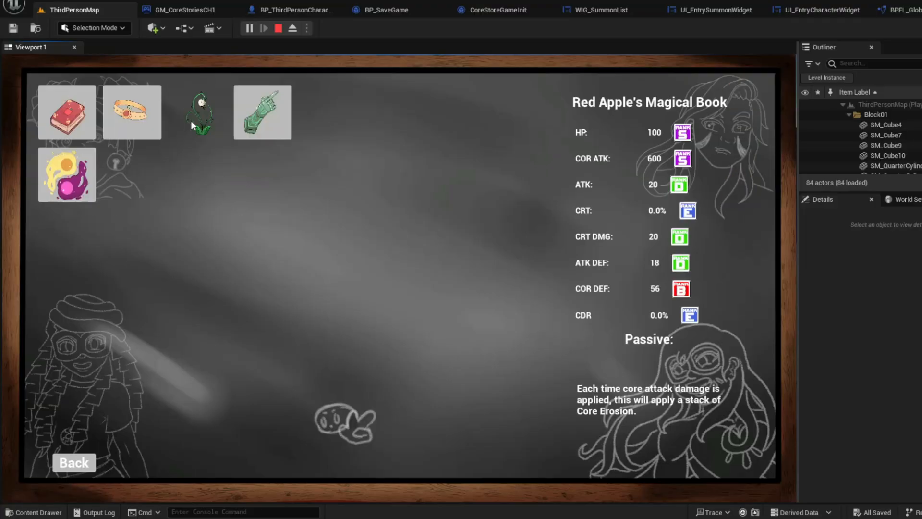
click(192, 119)
click(490, 397)
click(246, 276)
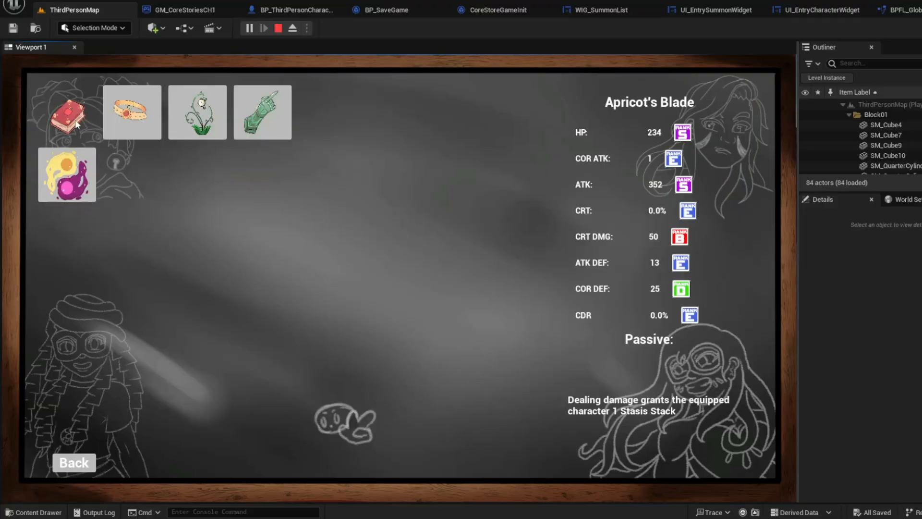
click(500, 395)
Equip the third row's first and last Rock Candy Rabbits in Lime's two creature slots
click(113, 360)
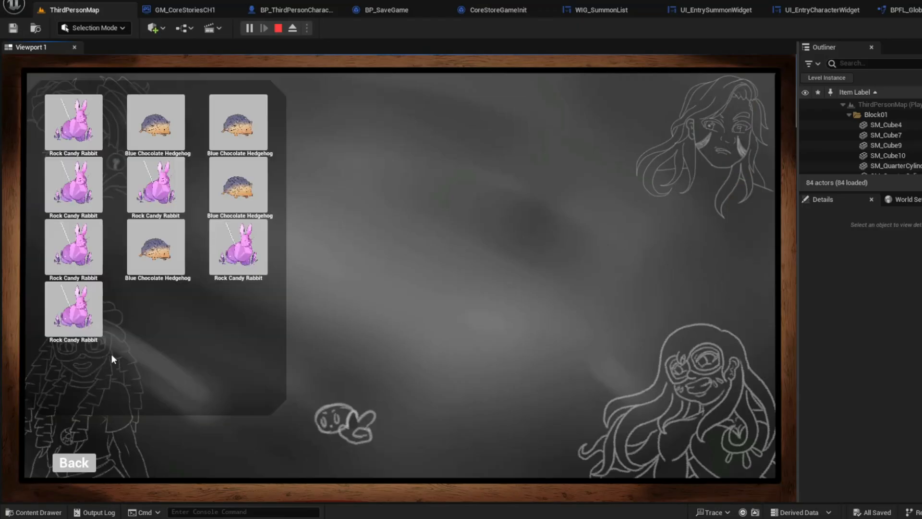
click(73, 247)
click(587, 438)
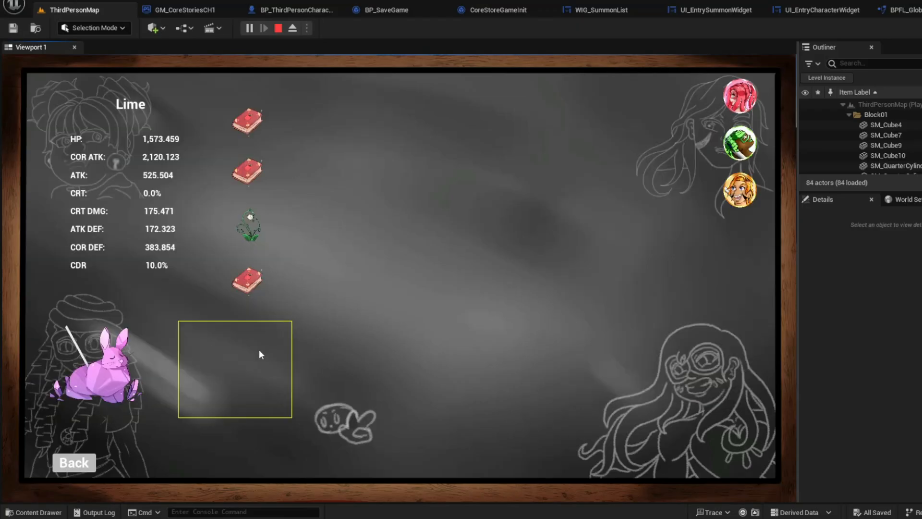
click(260, 356)
click(246, 254)
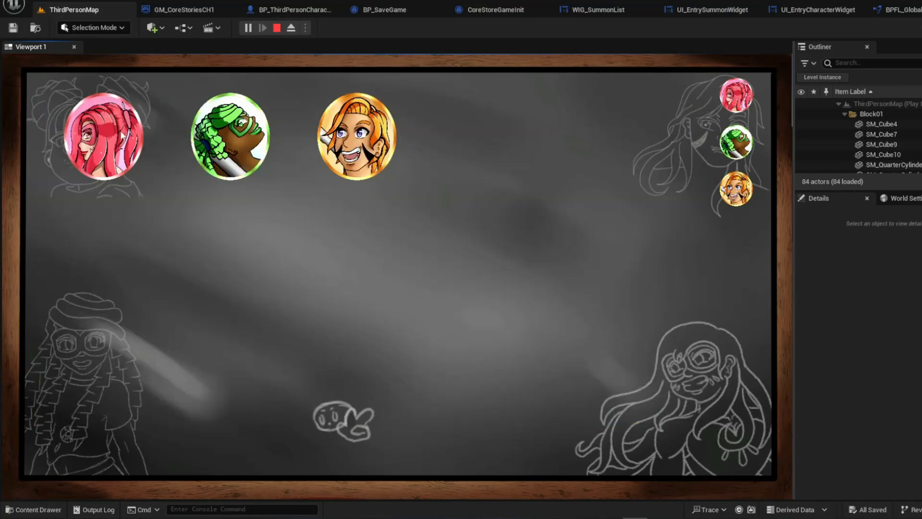
Put Strawberry in the second party card slot and reopen character selection for the first slot
click(122, 136)
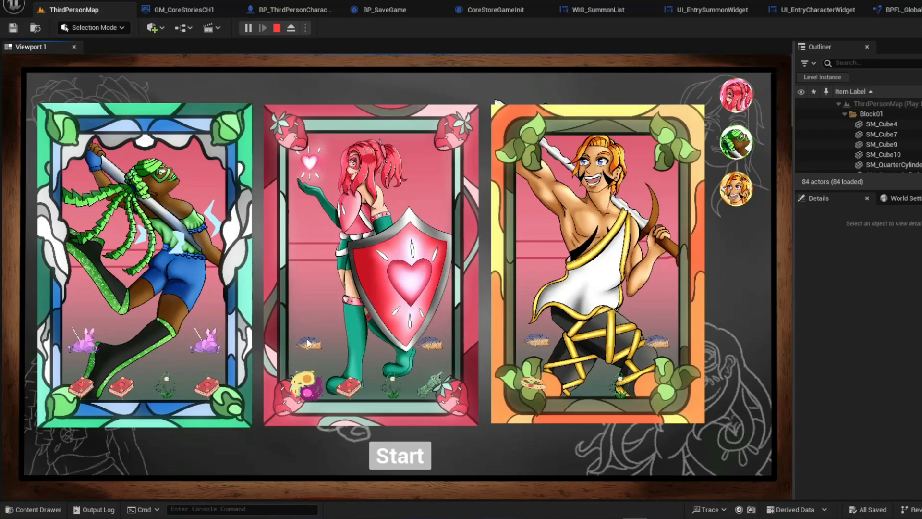
click(207, 214)
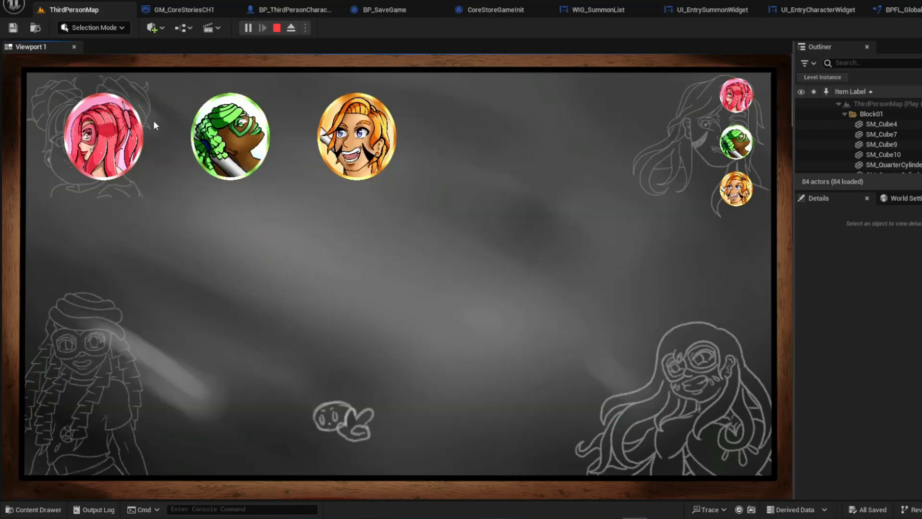
click(152, 124)
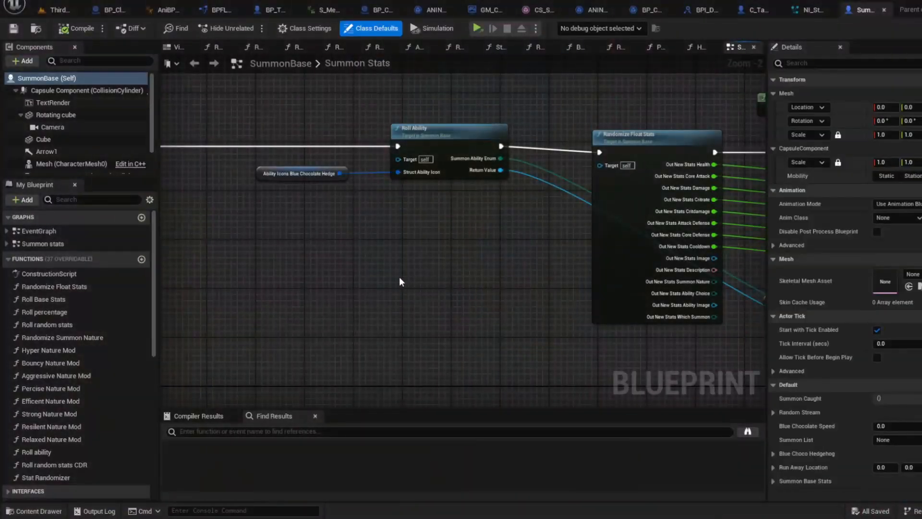
Examine the SummonBase blueprint's Summon Stats graph and its cube, text and camera components in the viewport
scroll(350, 238, down, 2)
scroll(351, 237, down, 3)
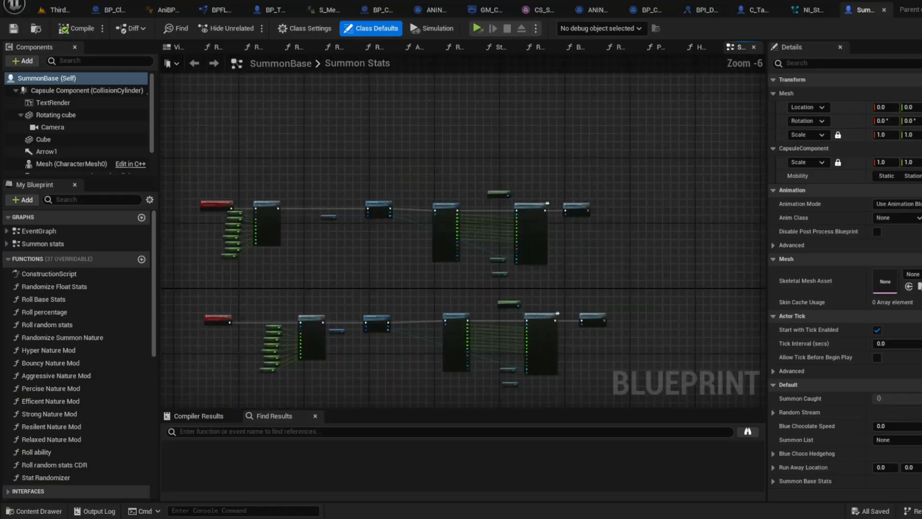
click(179, 47)
scroll(353, 197, down, 4)
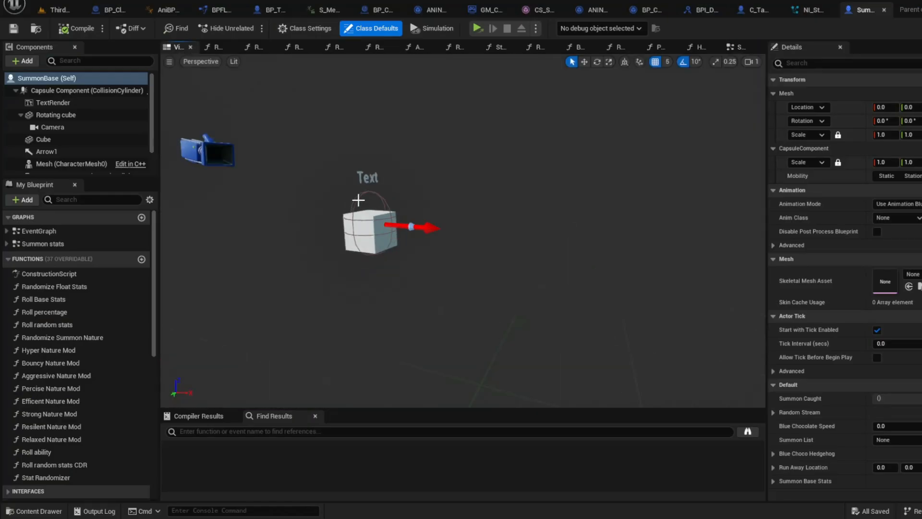
right_drag(359, 200, 322, 202)
key(w)
scroll(413, 197, down, 3)
key(d)
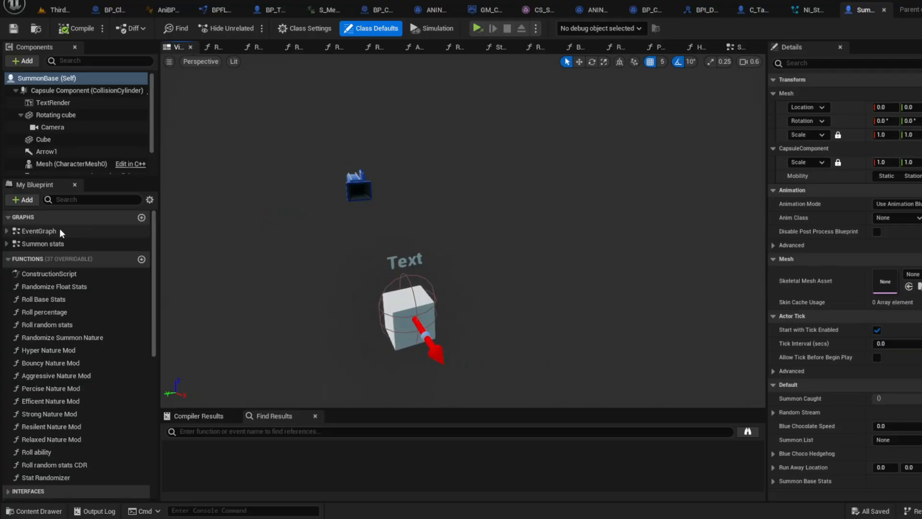
Examine the SummonBase event graph from Event BeginPlay through the nature randomizing, summon list switch and name text nodes
double_click(62, 233)
right_drag(223, 197, 658, 128)
scroll(596, 173, up, 2)
scroll(615, 140, up, 1)
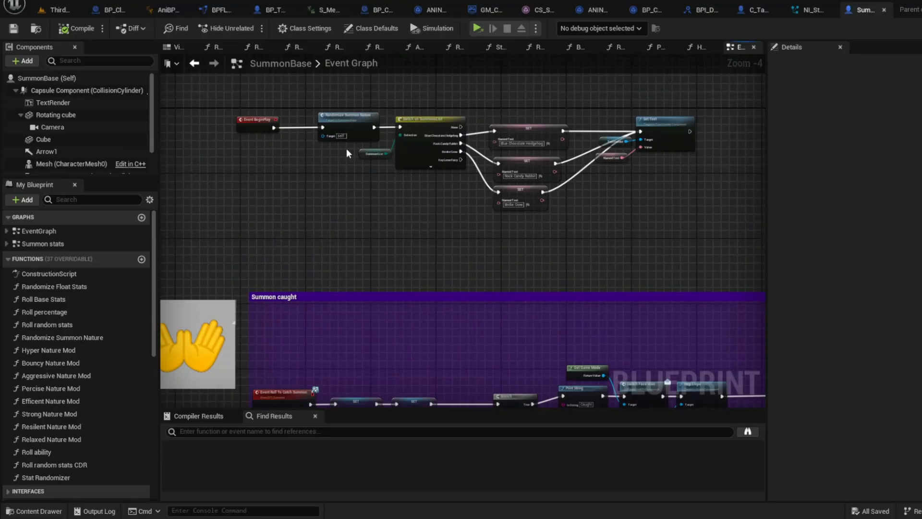
scroll(347, 153, up, 2)
right_drag(347, 212, 417, 202)
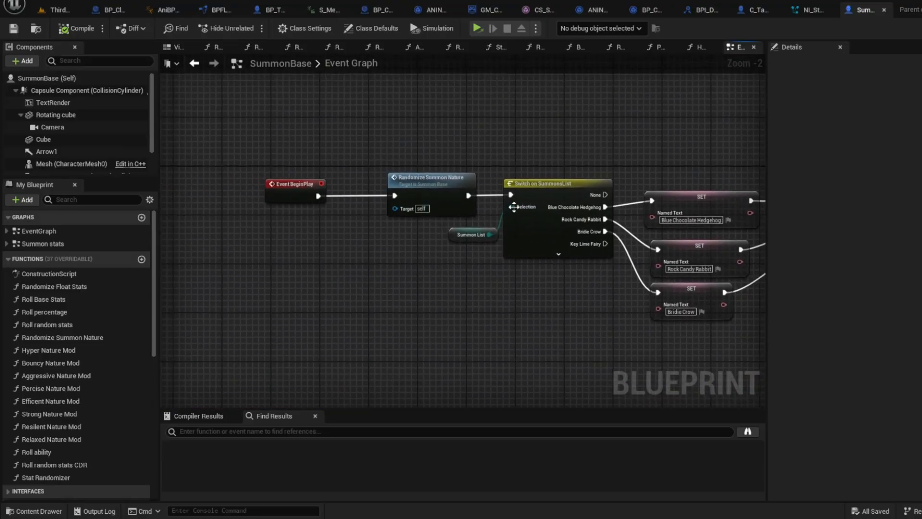
right_drag(694, 179, 415, 163)
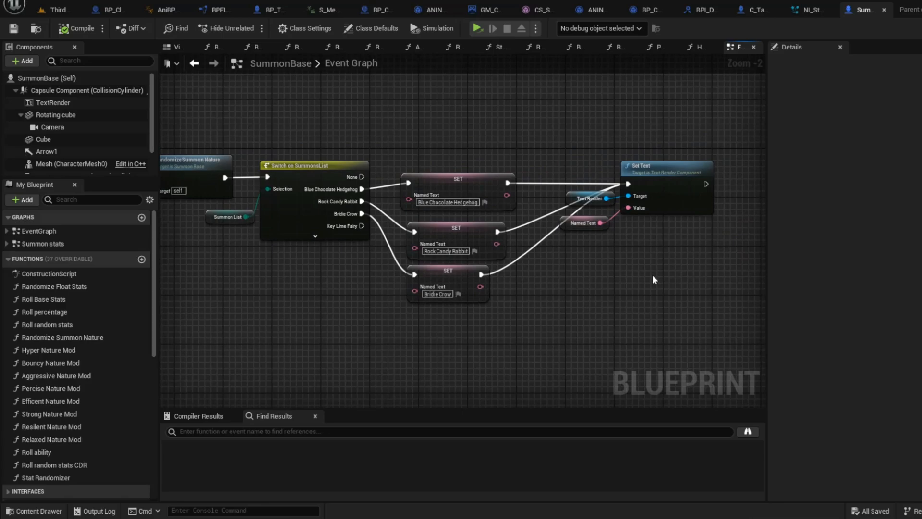
scroll(654, 280, down, 1)
right_drag(552, 246, 270, 167)
scroll(517, 161, down, 4)
scroll(403, 261, up, 4)
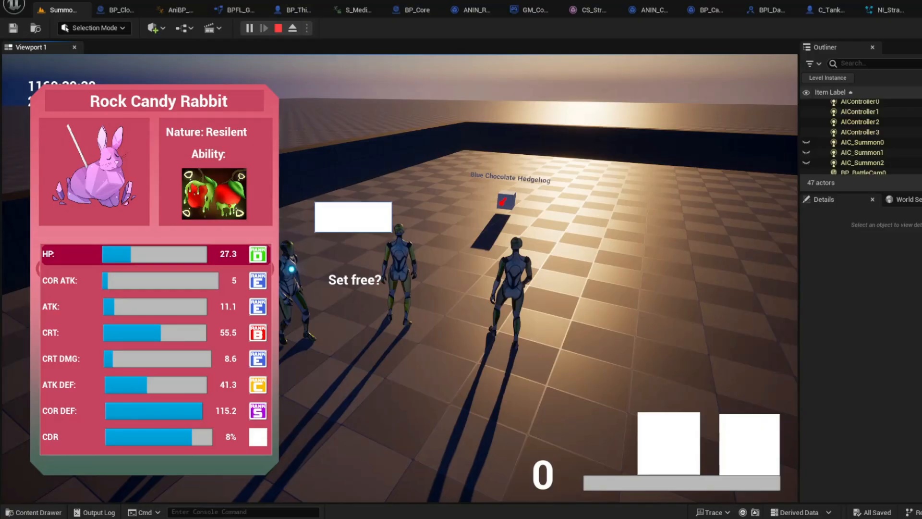
Answer the Set free prompt for the Rock Candy Rabbit and move the character forward
key(Return)
key(w)
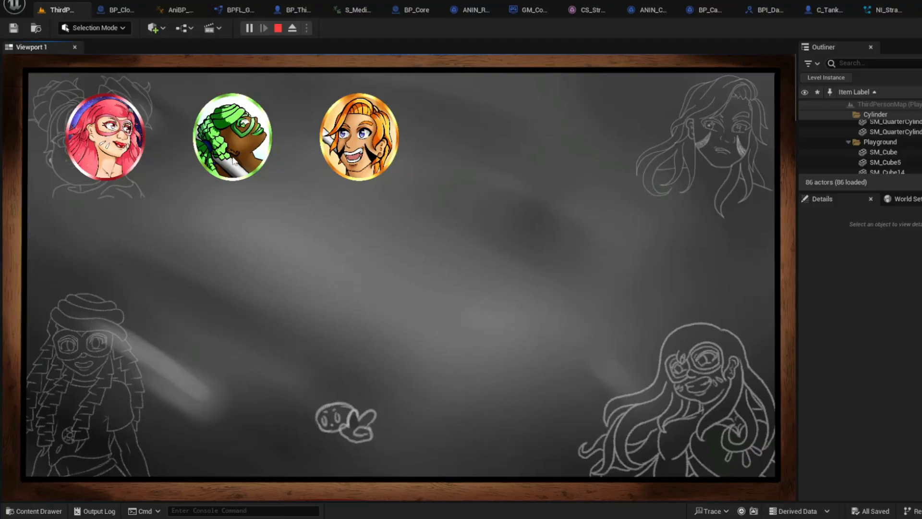
Assign the orange, strawberry and green characters to the first, second and third party card slots
click(361, 150)
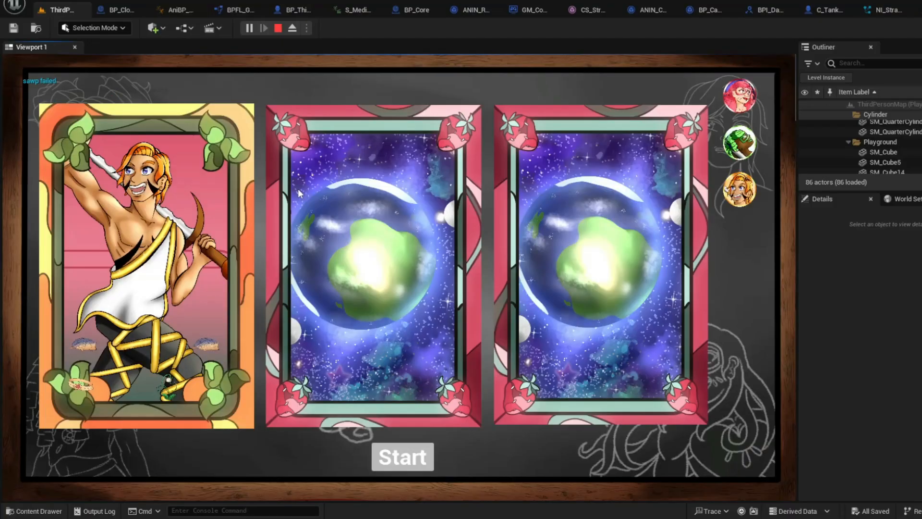
click(349, 205)
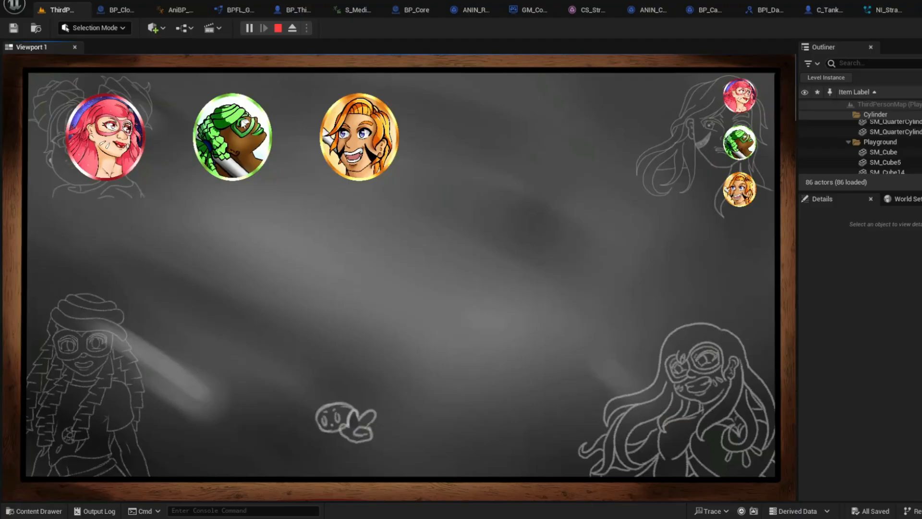
click(118, 146)
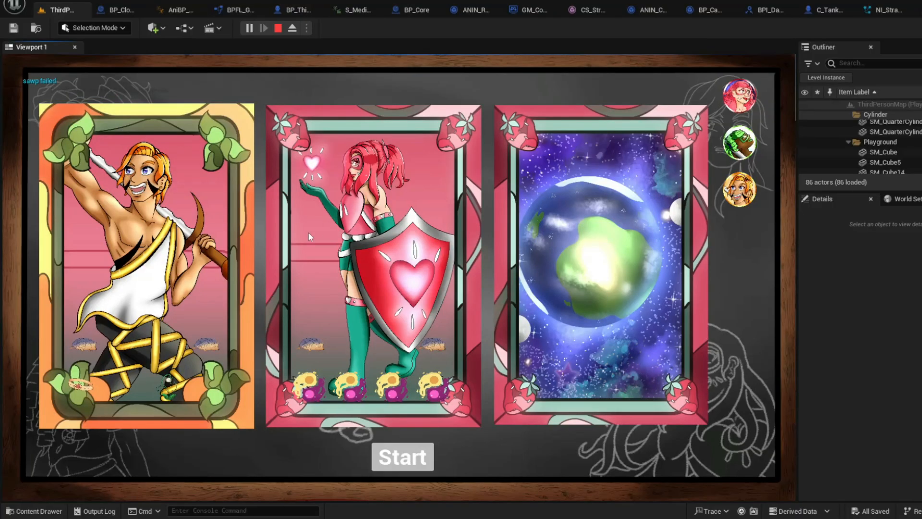
click(613, 304)
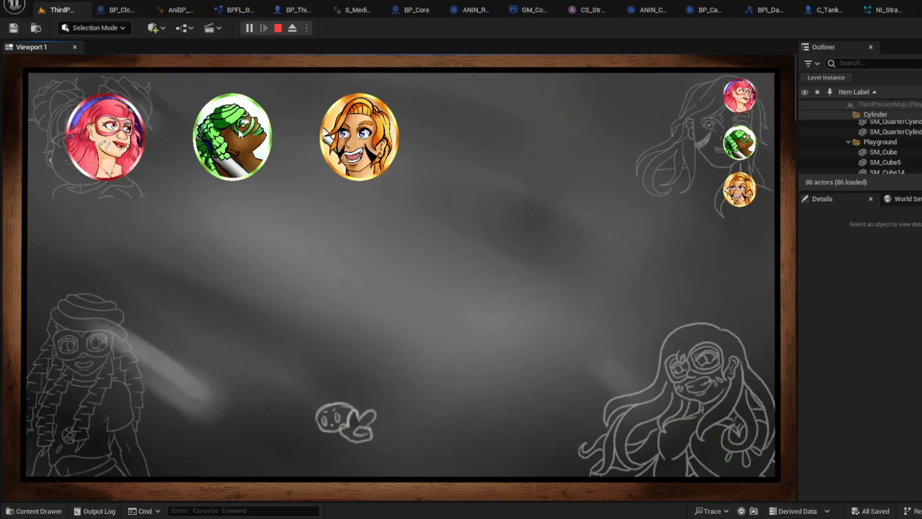
click(240, 134)
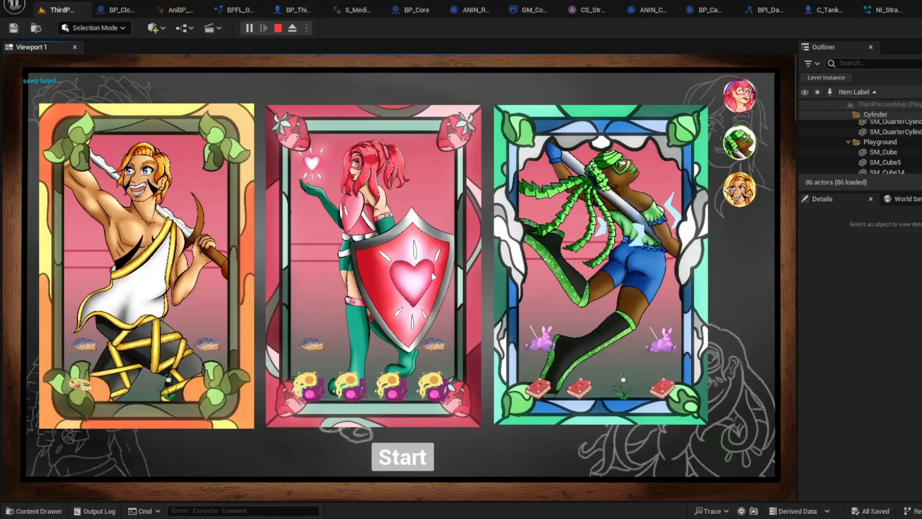
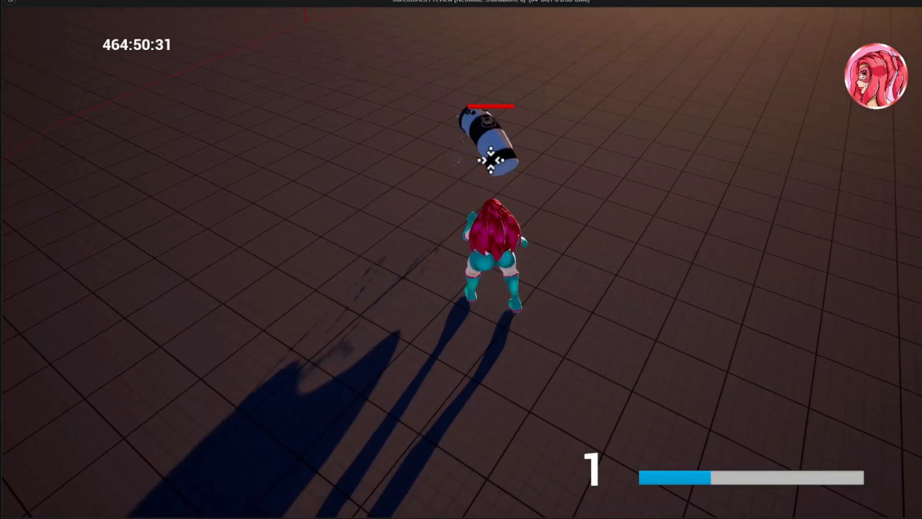
Attack the targeted barrel enemy with repeated launching and downward combos while moving and jumping around it
key(a)
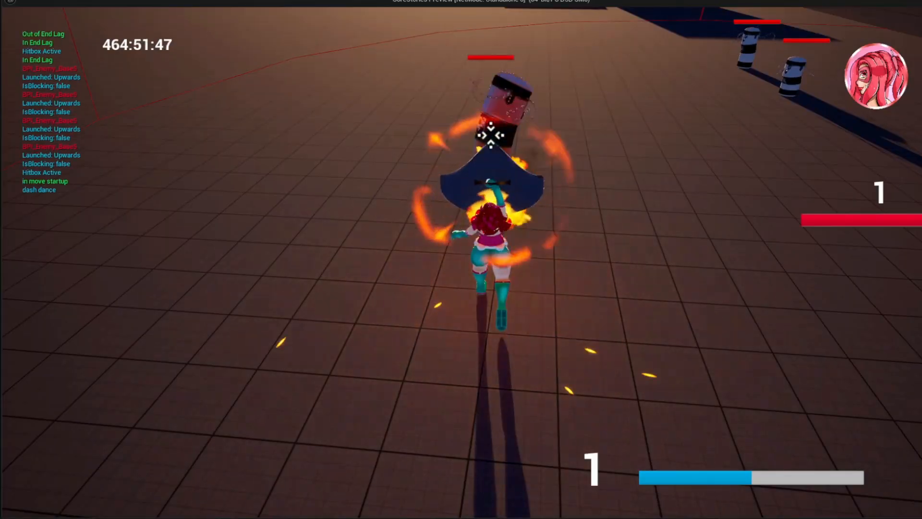
key(space)
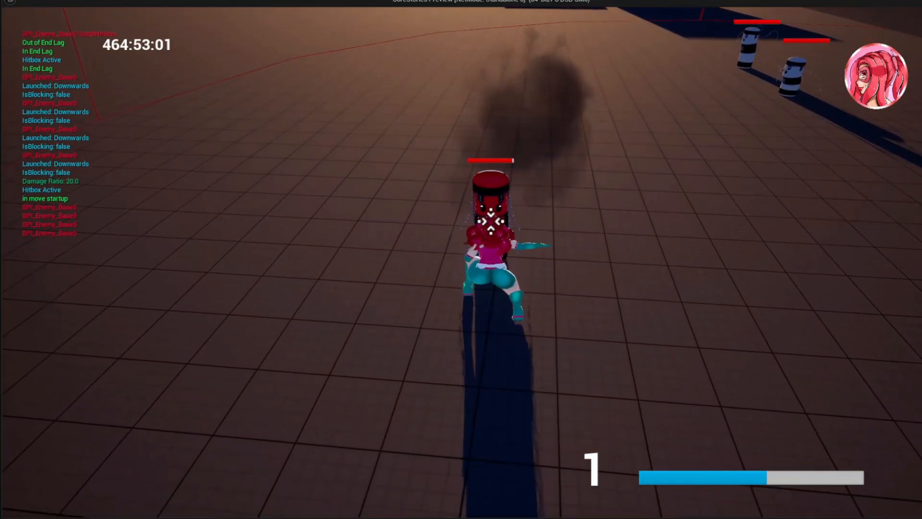
key(d)
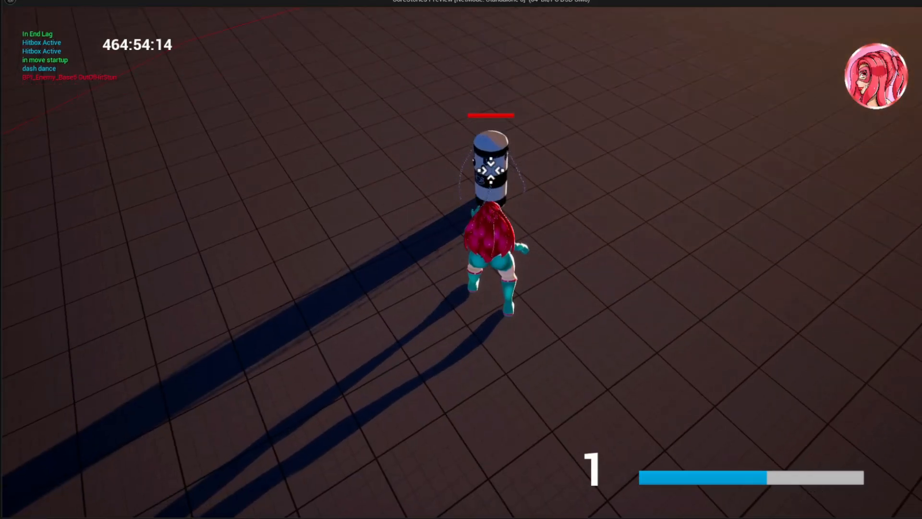
key(a)
key(space)
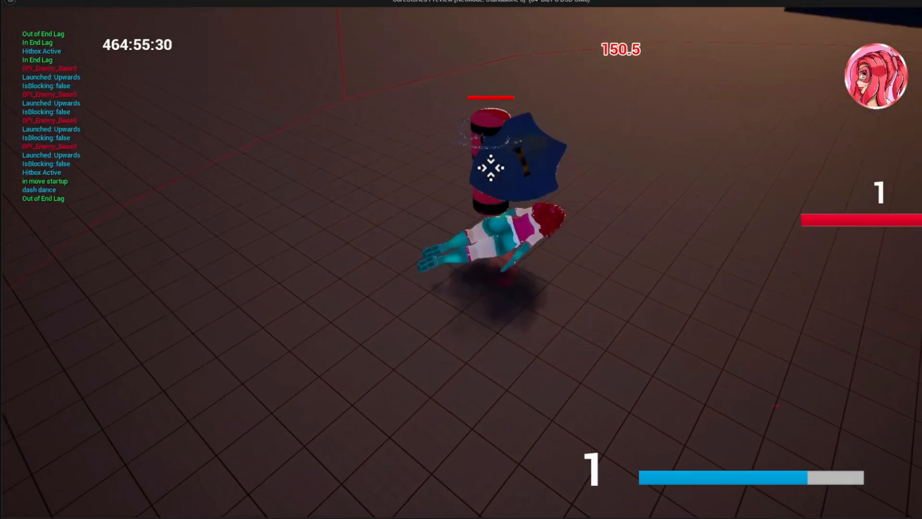
key(a)
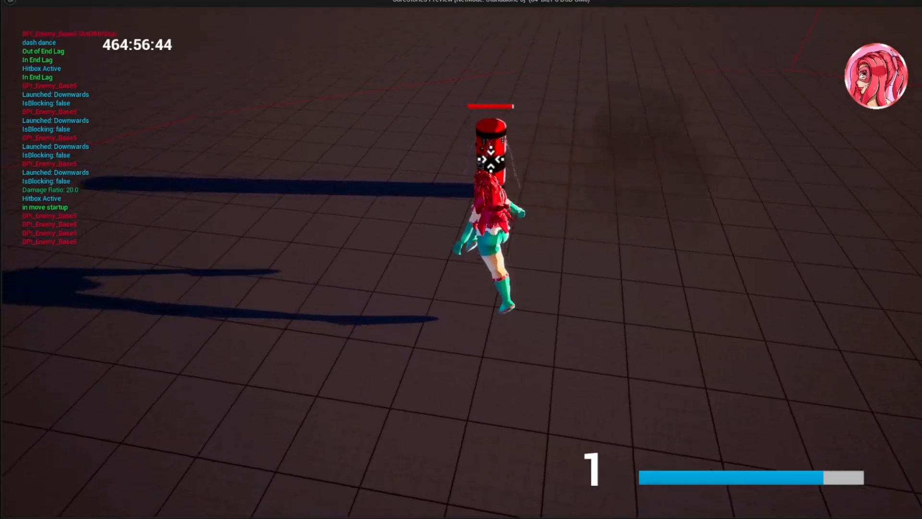
key(space)
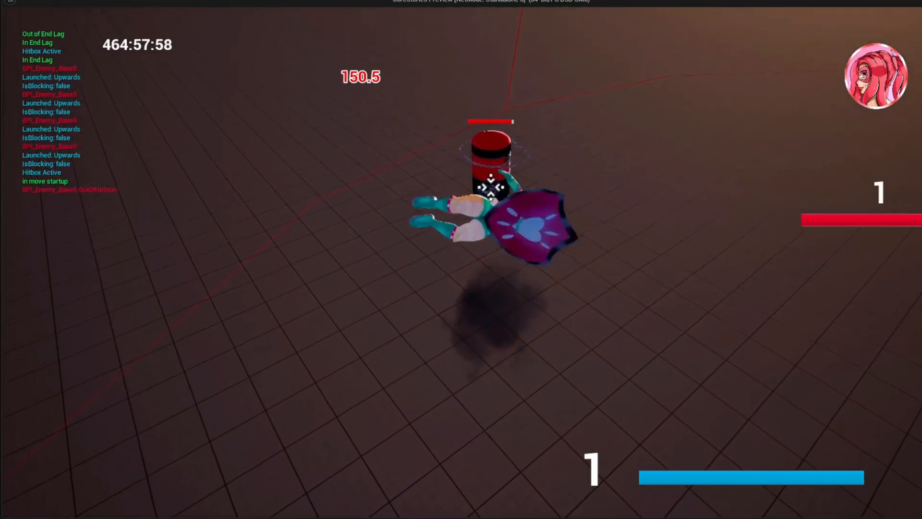
Keep attacking the same barrel enemy with a staggering ground combo and finish with a downward launch
key(w)
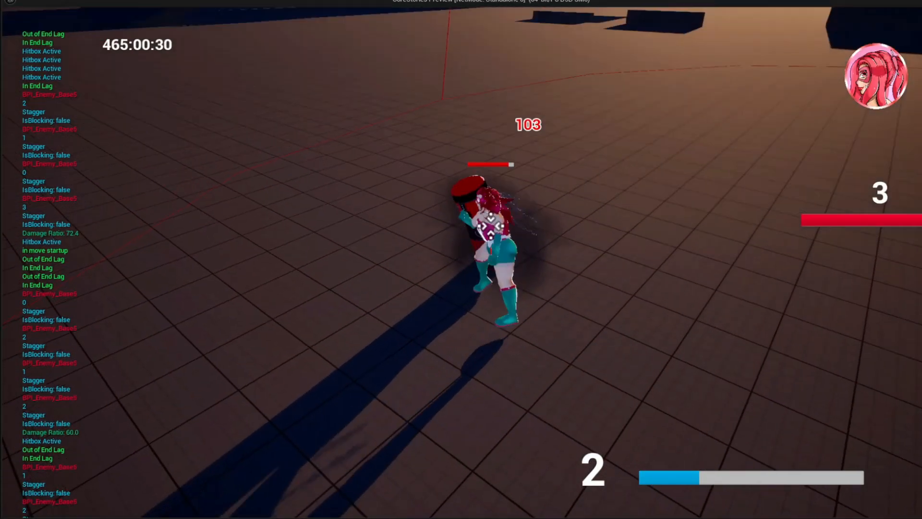
key(d)
key(space)
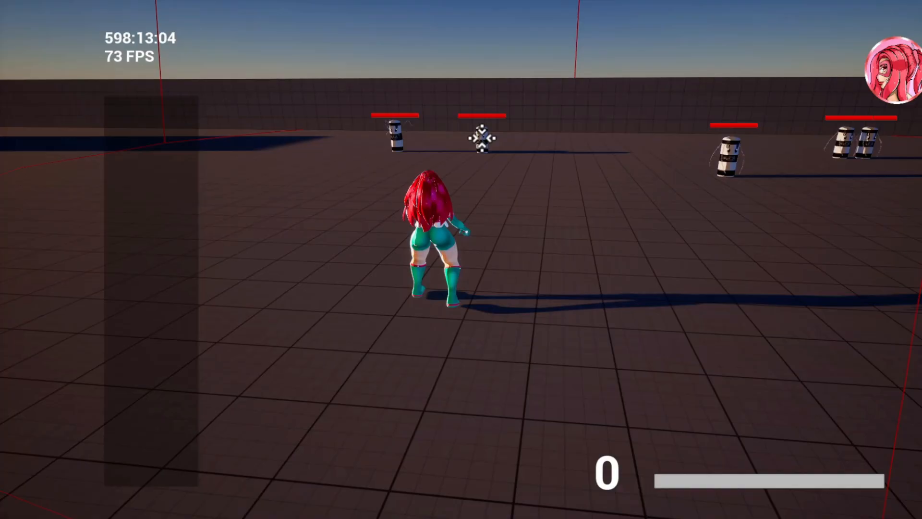
key(w)
key(d)
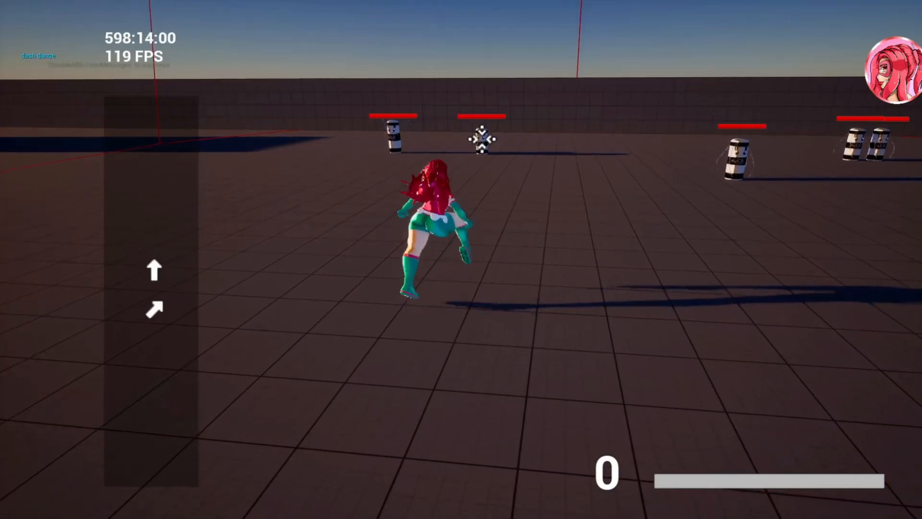
Run the character through circular direction changes to fill the on-screen directional input history
key(s)
key(a)
key(w)
key(d)
key(s)
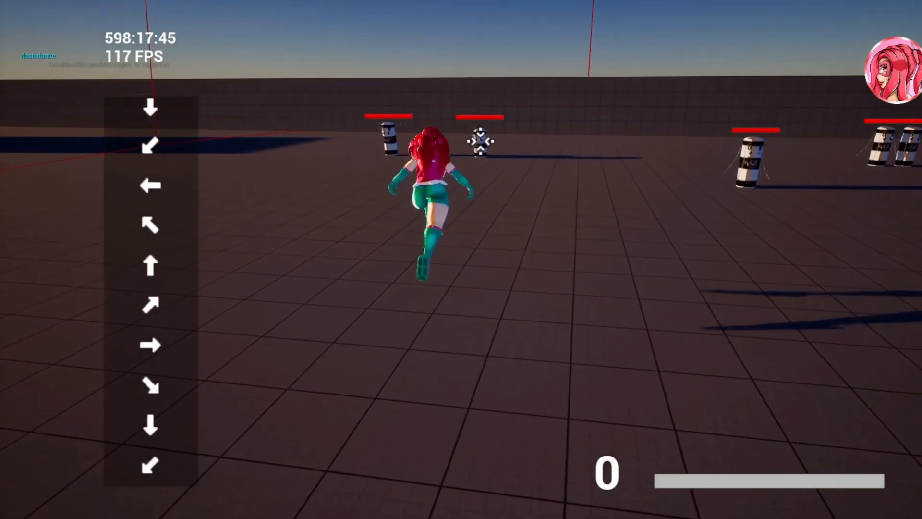
key(w)
key(d)
key(w)
key(a)
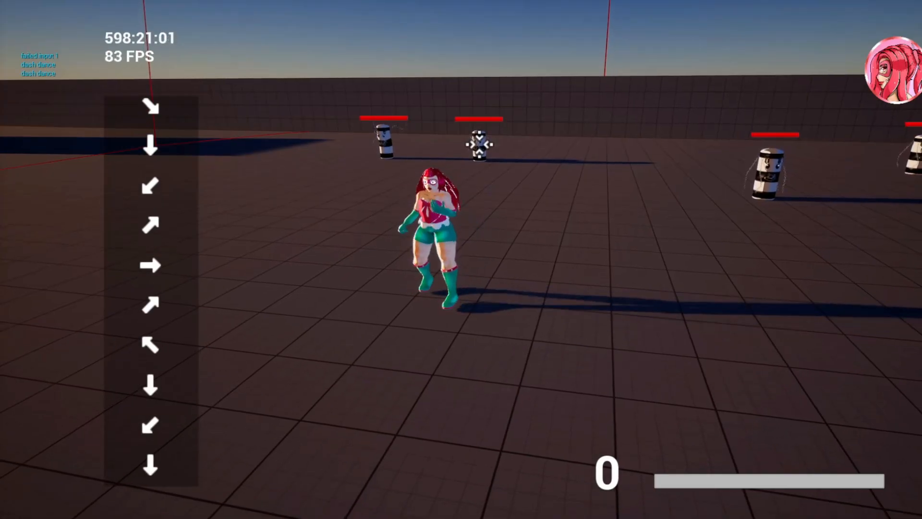
Perform quarter-circle backwards and quarter-circle forward motion inputs with the character
key(d)
key(s)
key(a)
key(w)
key(a)
key(s)
key(d)
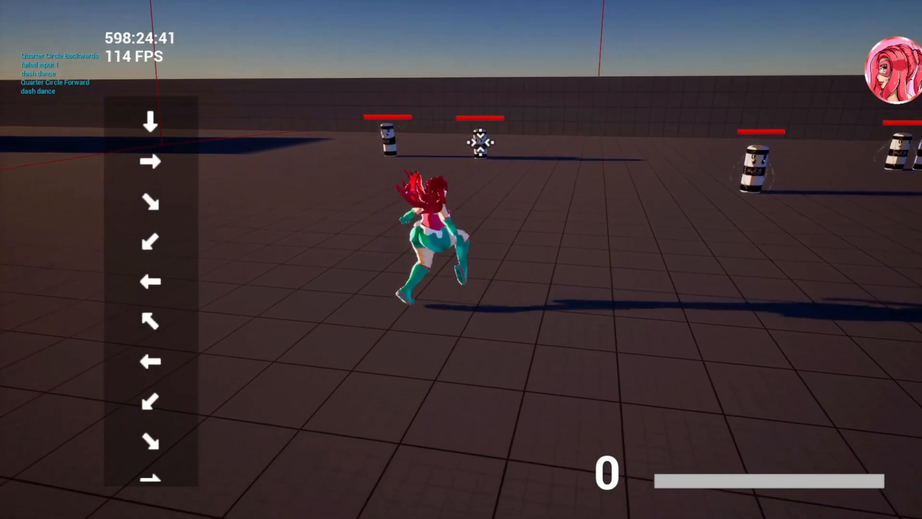
Make the character leap in different directions around the targeted barrel enemy
key(d)
key(space)
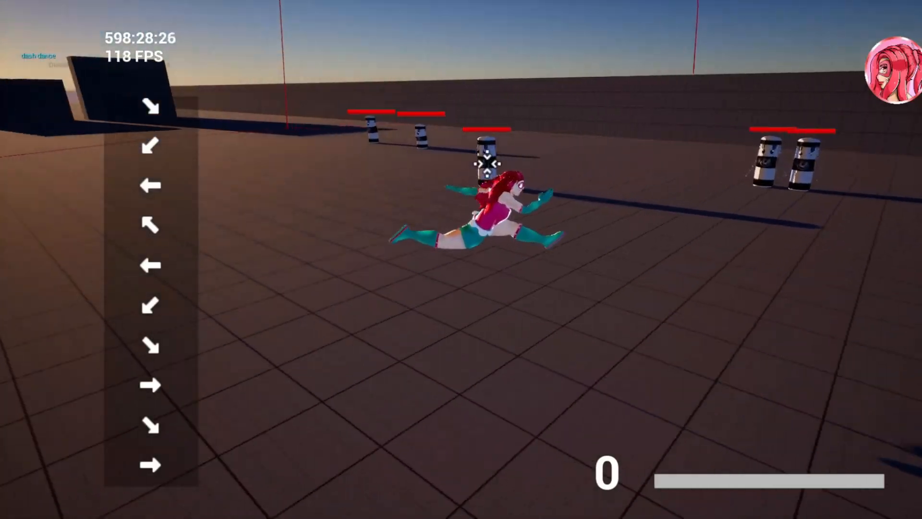
key(w)
key(a)
key(space)
key(s)
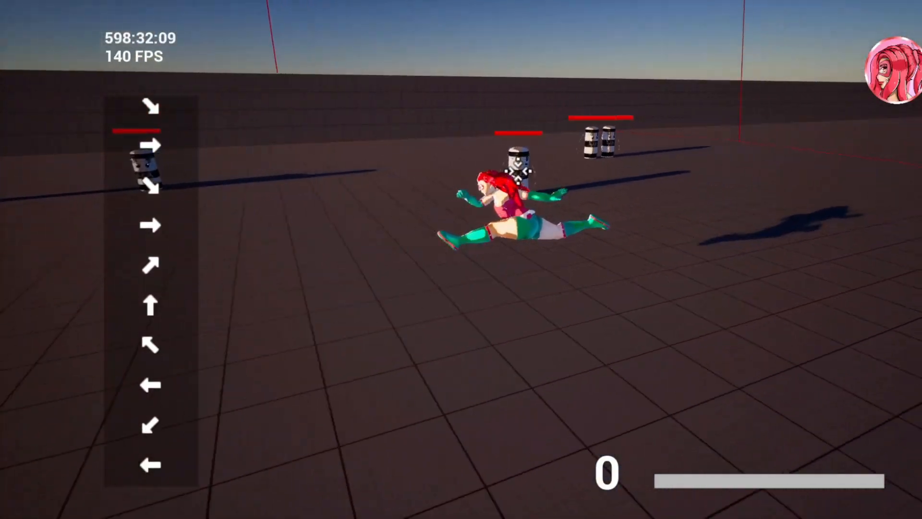
key(w)
key(d)
key(space)
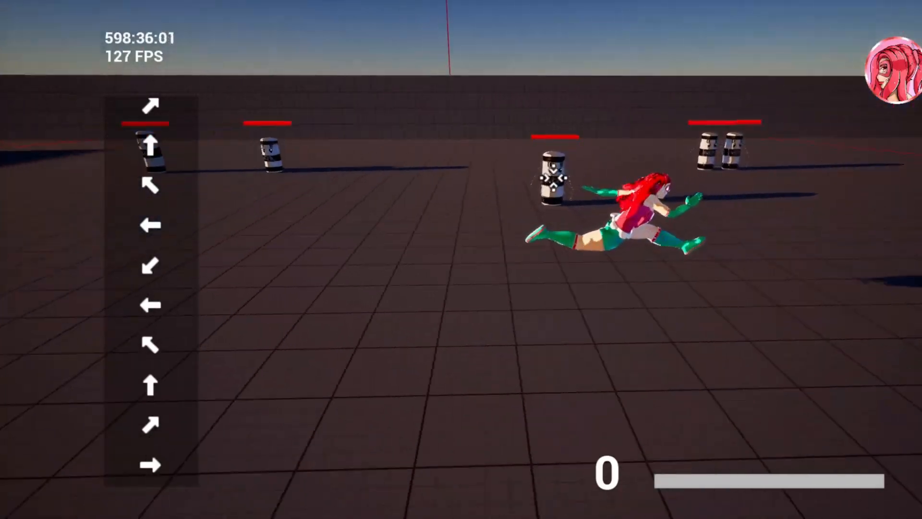
key(w)
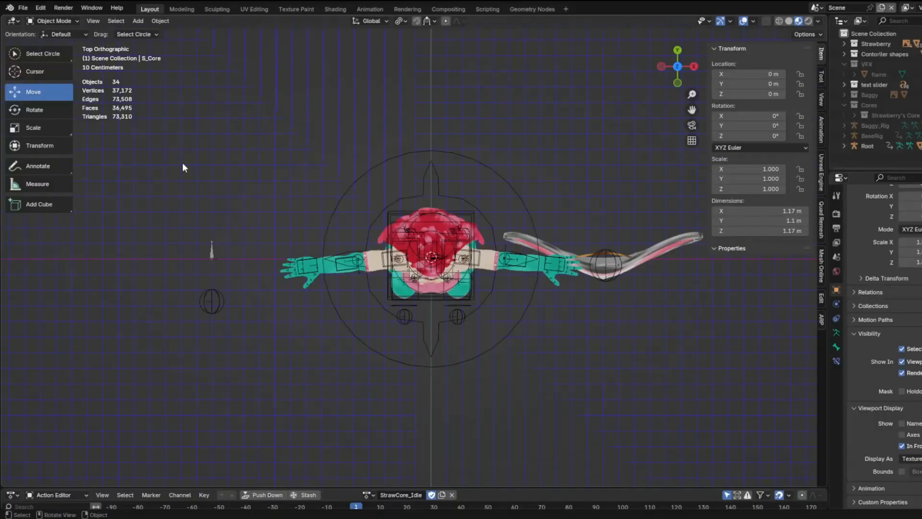
In Blender, select the strawberry character's Root rig and switch it to Pose Mode
middle_drag(185, 163, 378, 236)
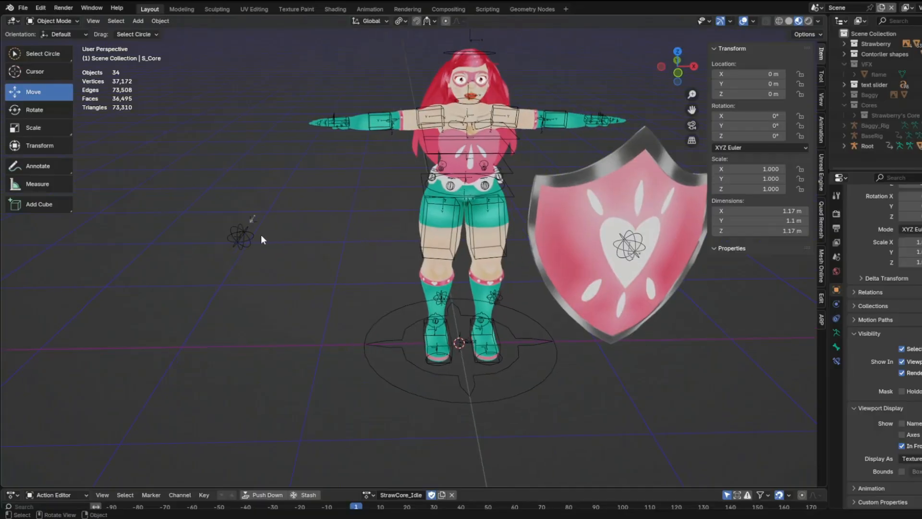
click(241, 241)
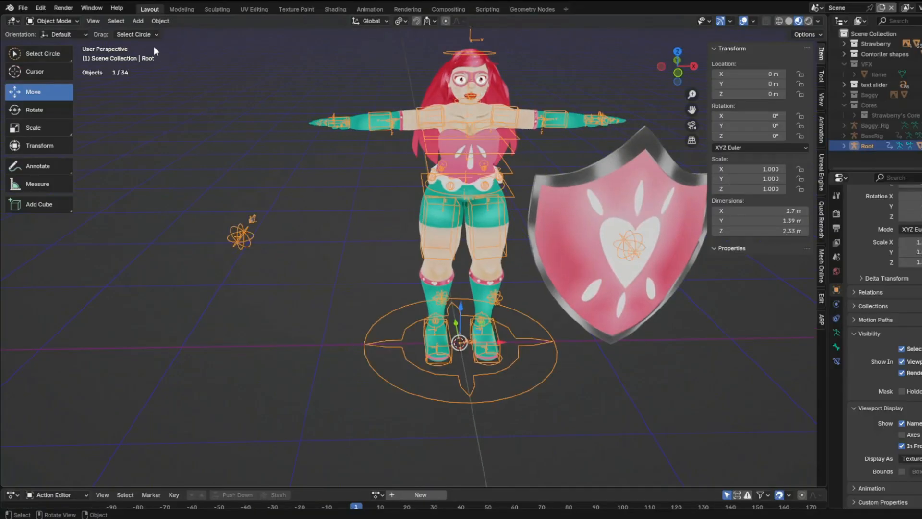
click(50, 21)
click(48, 56)
middle_drag(271, 169, 376, 243)
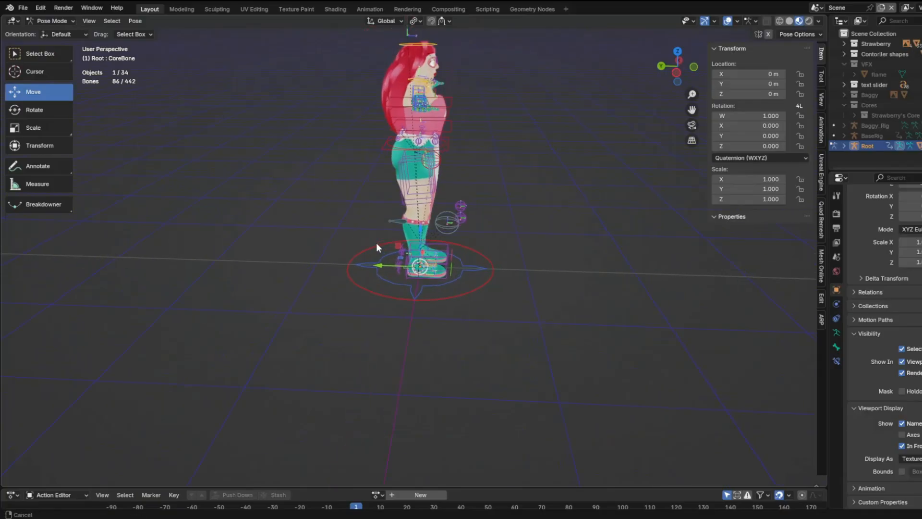
Try moving the rig's Cam_Base bone freely, and cancel the move
scroll(376, 243, up, 3)
click(373, 156)
scroll(372, 155, up, 1)
key(g)
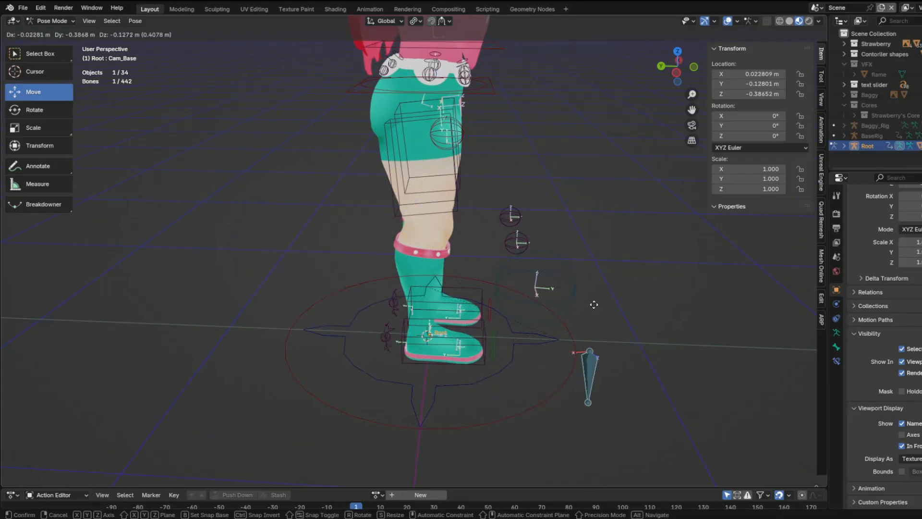
right_click(343, 226)
Try moving the rig's Cam_LookAt bone freely, and cancel the move
click(567, 281)
middle_drag(560, 279, 358, 278)
key(g)
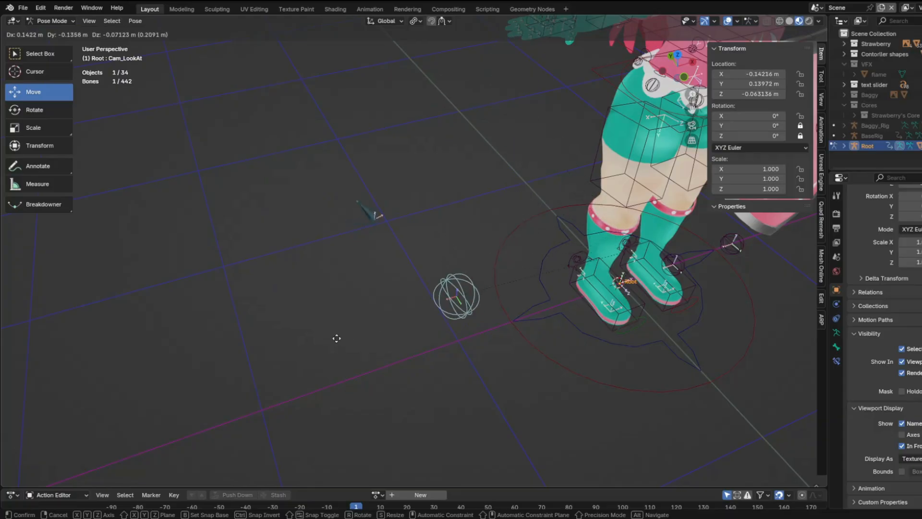
right_click(351, 298)
middle_drag(351, 298, 336, 258)
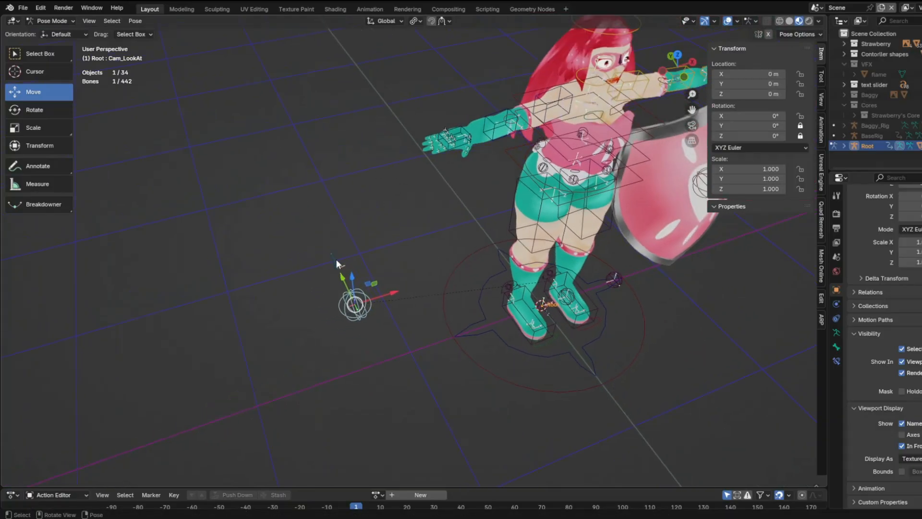
Enlarge the Action Editor, create a new action for the Root rig, and reassign it from the action list after unlinking
click(518, 218)
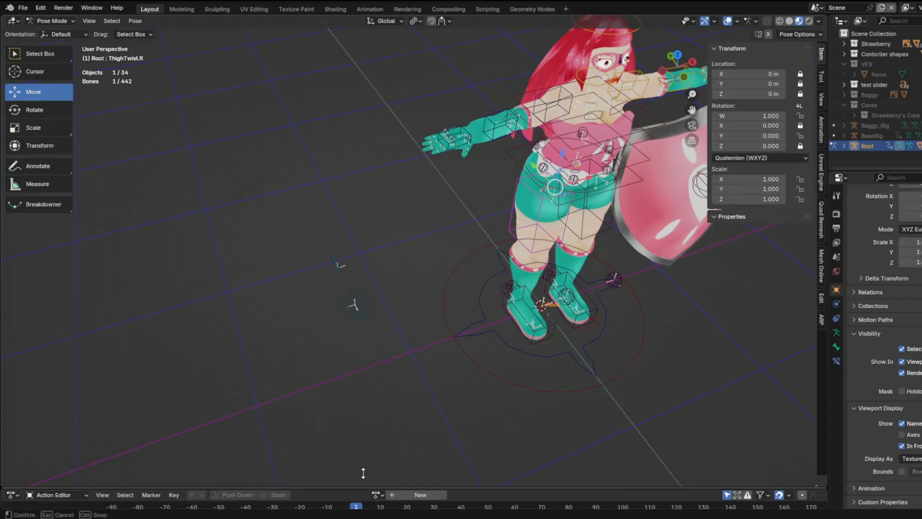
drag(363, 474, 364, 403)
click(416, 410)
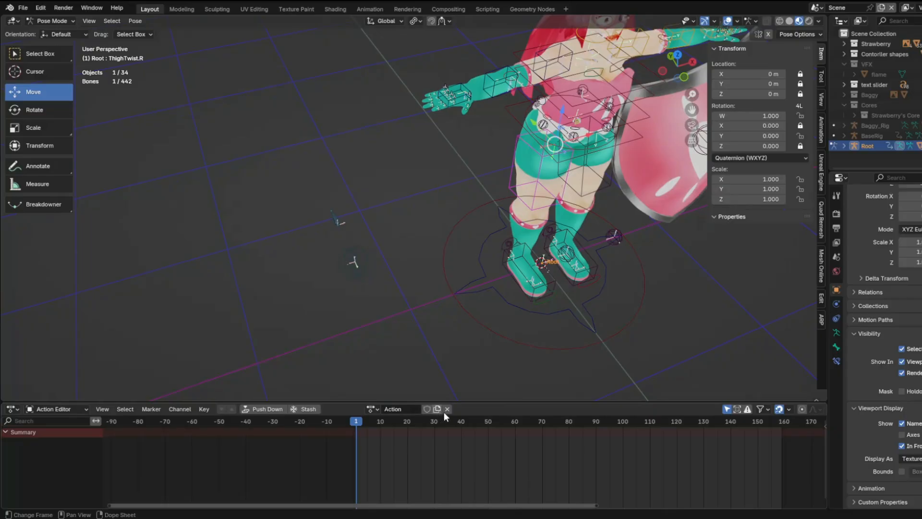
click(447, 410)
click(377, 409)
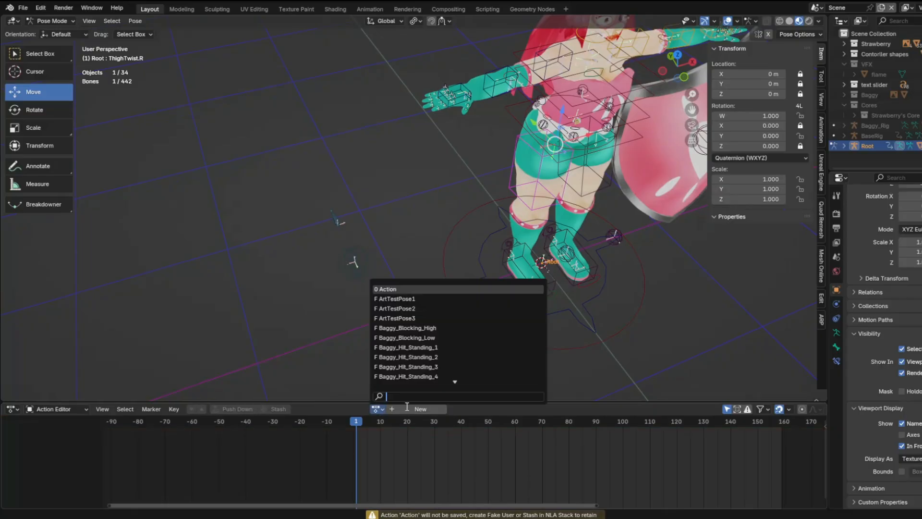
click(409, 288)
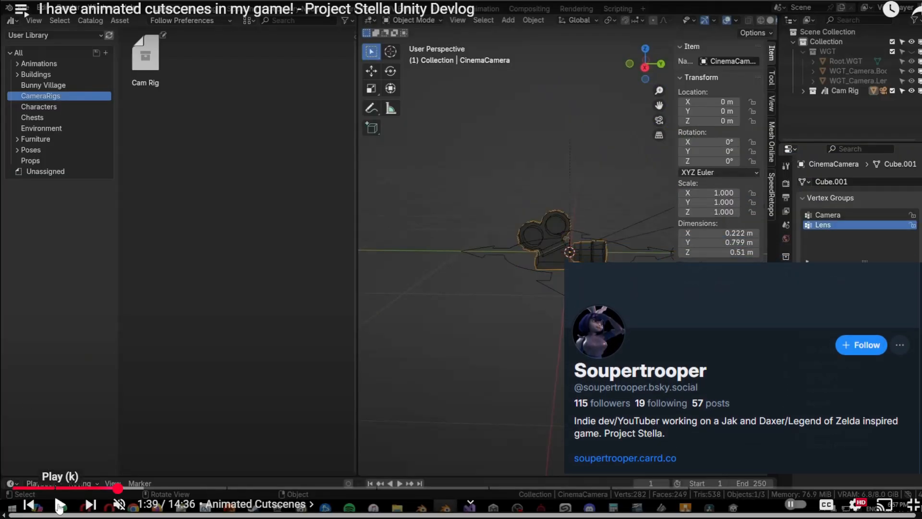
Play the Project Stella devlog video in its Animated Cutscenes chapter
click(29, 500)
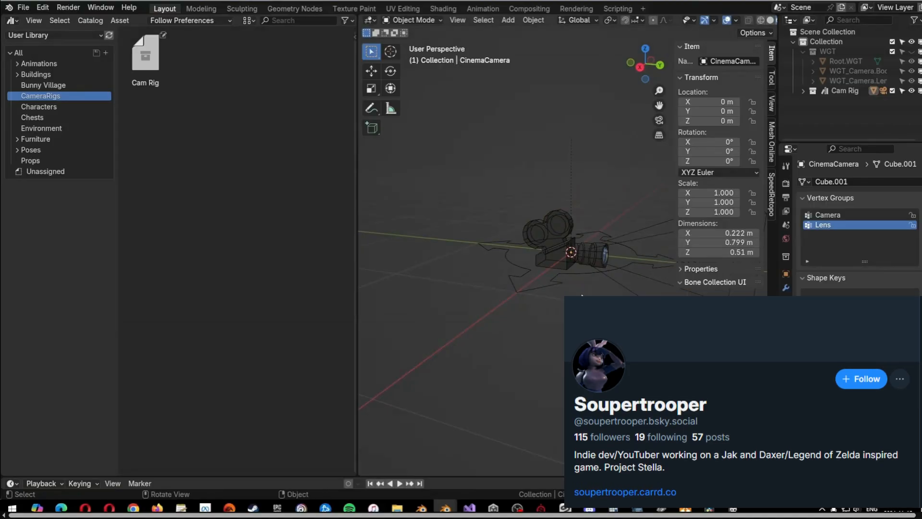
click(23, 8)
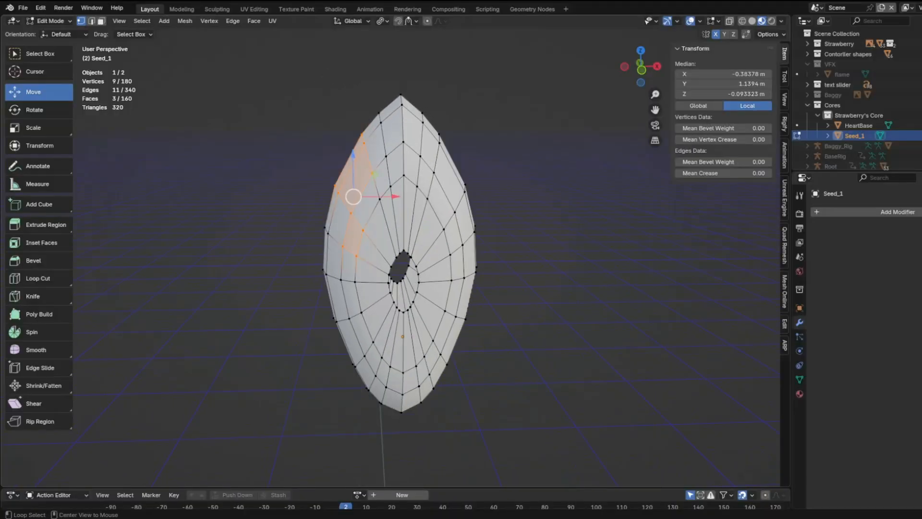
Delete the vertices on one side of the Seed_1 mesh in back view, leaving only the other half
drag(312, 83, 390, 417)
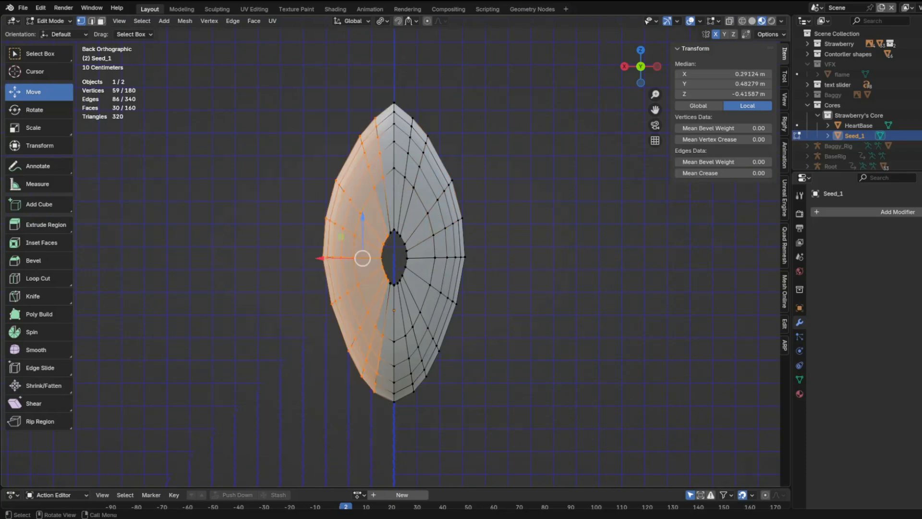
drag(303, 76, 390, 427)
key(x)
click(390, 409)
key(x)
drag(375, 219, 391, 297)
click(390, 252)
key(x)
click(391, 297)
click(394, 284)
scroll(394, 285, up, 7)
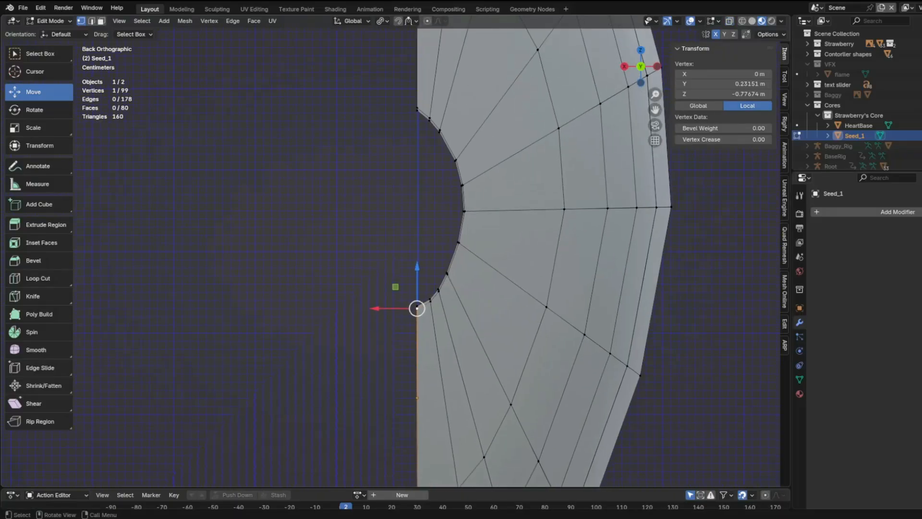
key(e)
key(z)
click(417, 287)
middle_drag(417, 288, 432, 291)
key(ctrl+z)
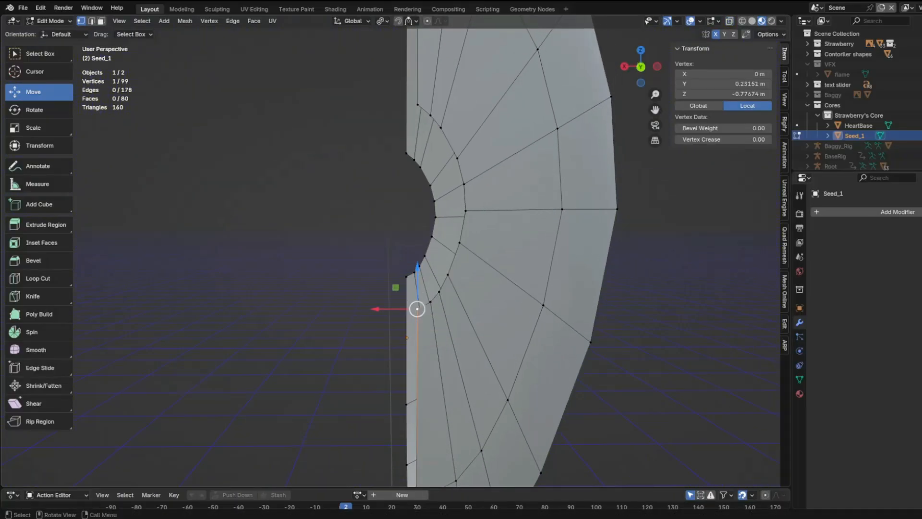
Select both centre vertices at the hole's lower end in Seed_1 and extrude them upward along Z in stages to mid-hole
shift+click(408, 308)
key(ctrl+KP_1)
key(e)
key(z)
click(417, 287)
key(e)
key(z)
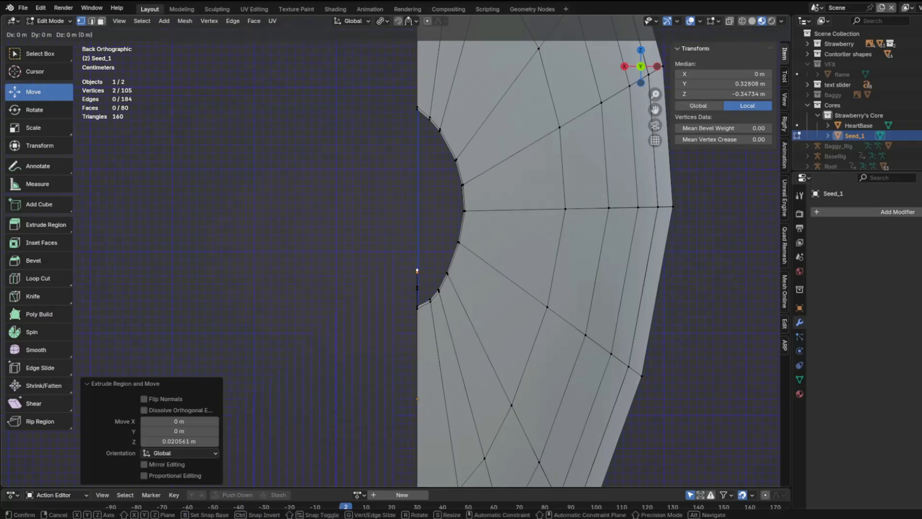
click(417, 211)
Extrude the centre vertex pair further upward along Z in three more stages toward the hole's upper end
key(e)
key(z)
click(417, 186)
key(e)
key(z)
click(417, 161)
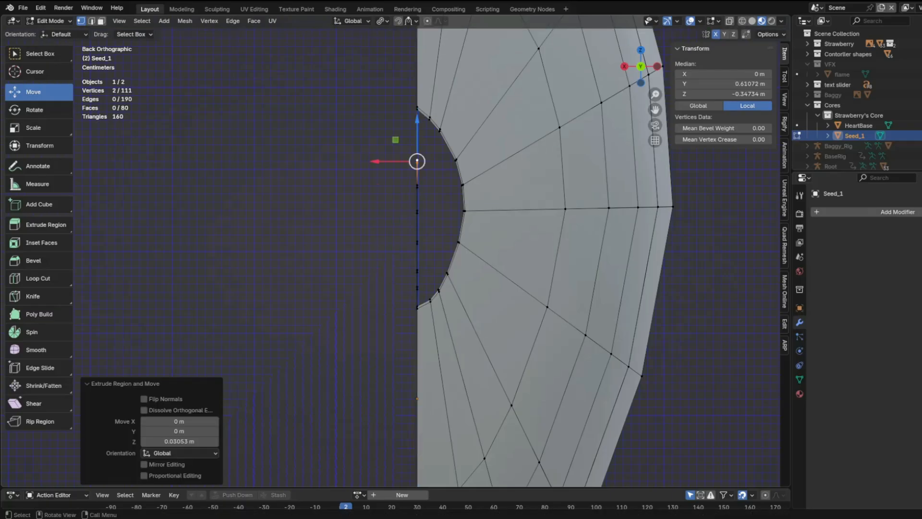
key(e)
key(z)
click(417, 133)
Extrude the centre vertices of Seed_1 upward once more and fill faces between them and the hole's rim, starting from the lower end
middle_drag(417, 133, 413, 136)
click(417, 308)
shift+click(431, 303)
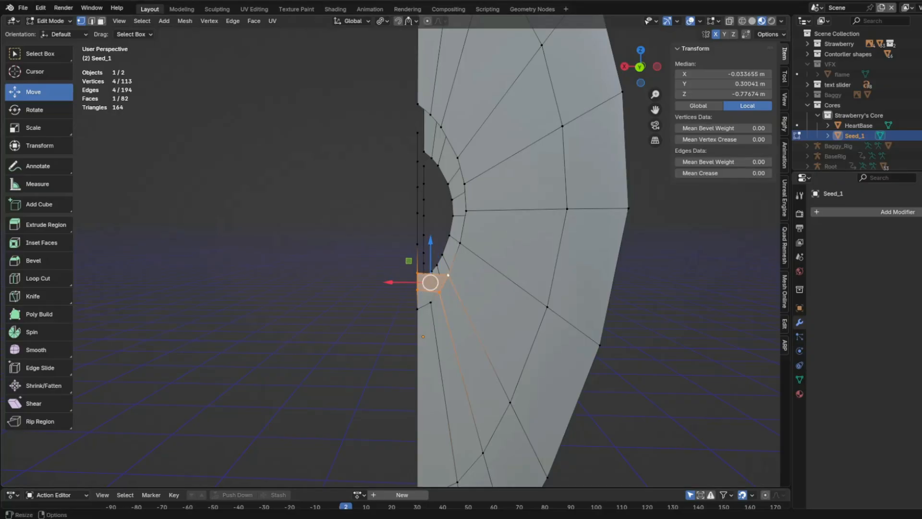
scroll(422, 277, up, 1)
click(422, 278)
shift+click(422, 243)
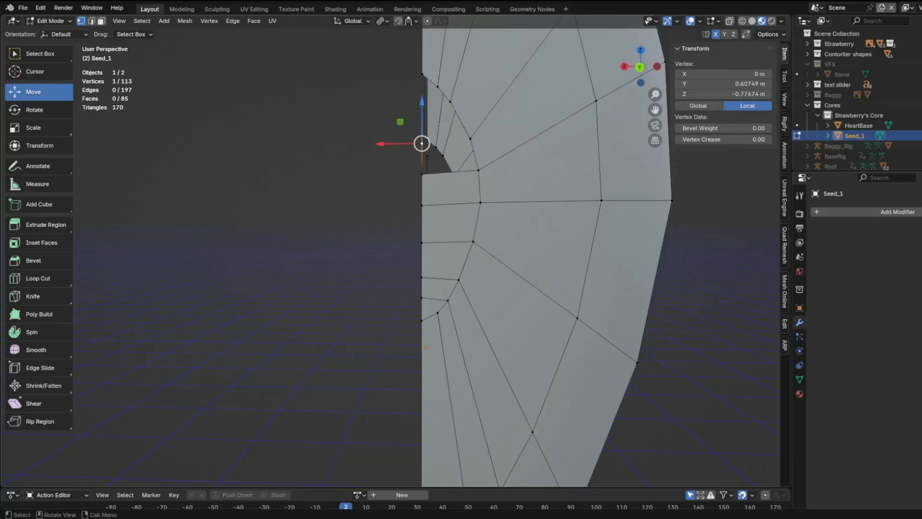
Fill faces between the centre vertices and the hole's rim on the opposite side of Seed_1, from the lower end upward
middle_drag(529, 240, 433, 259)
key(f)
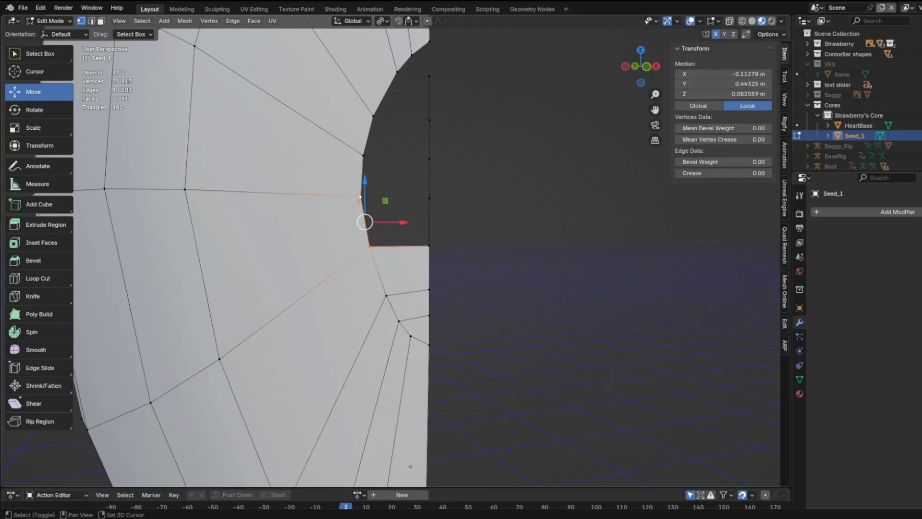
key(f)
key(KP_Decimal)
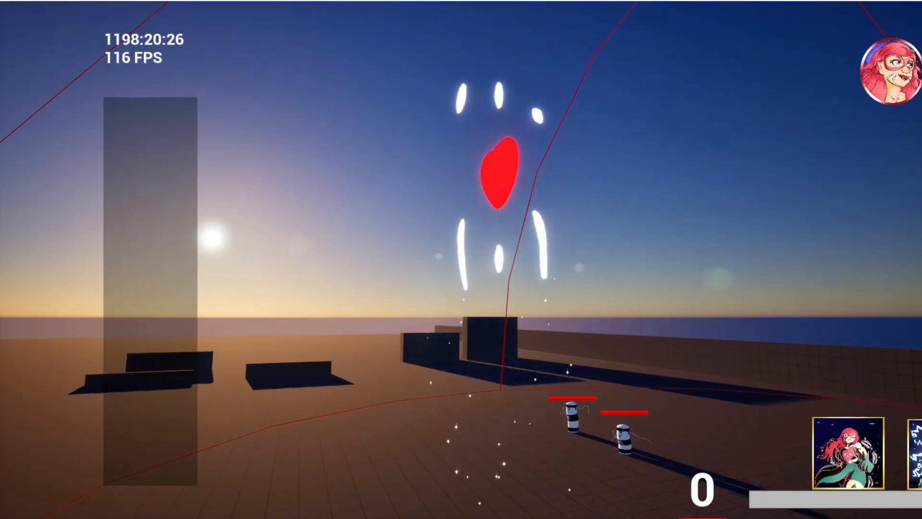
Switch to the game prototype and move Strawberry in a sweep from left through backward and right to forward, adding a dash dance
key(a)
key(s)
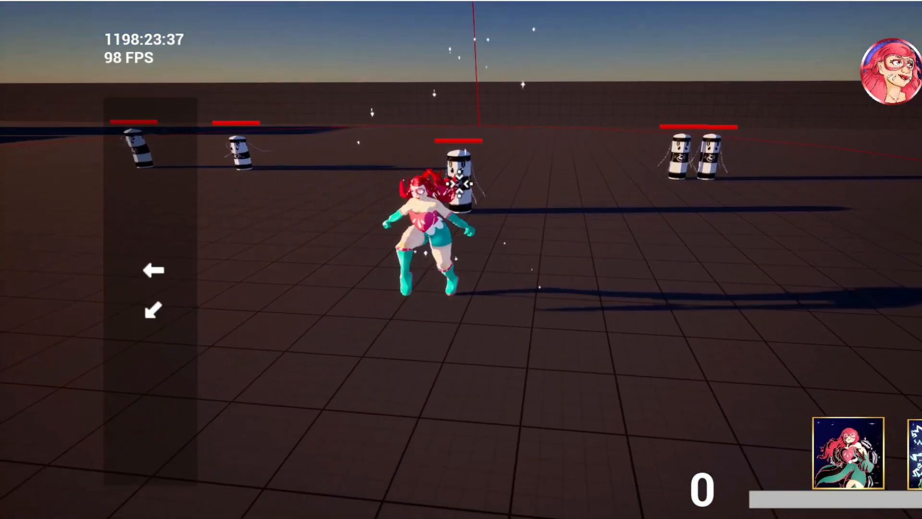
key(d)
key(w)
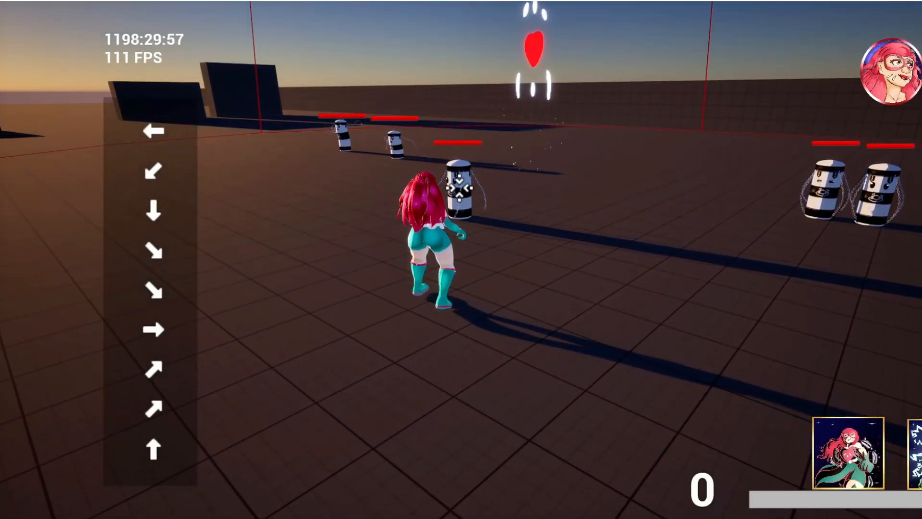
key(d)
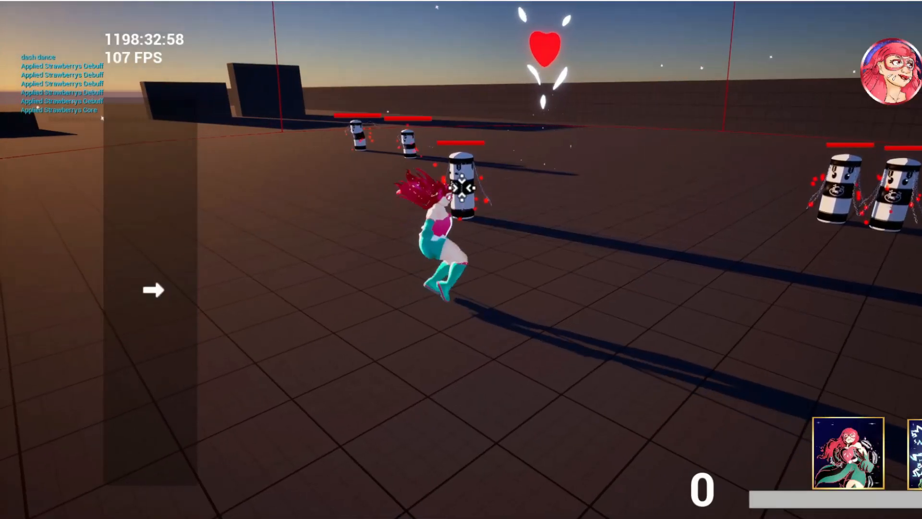
key(a)
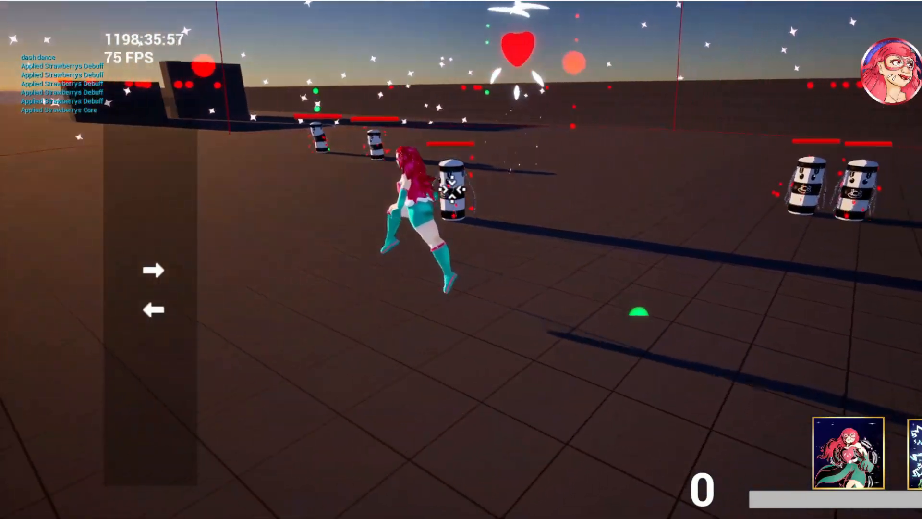
key(w)
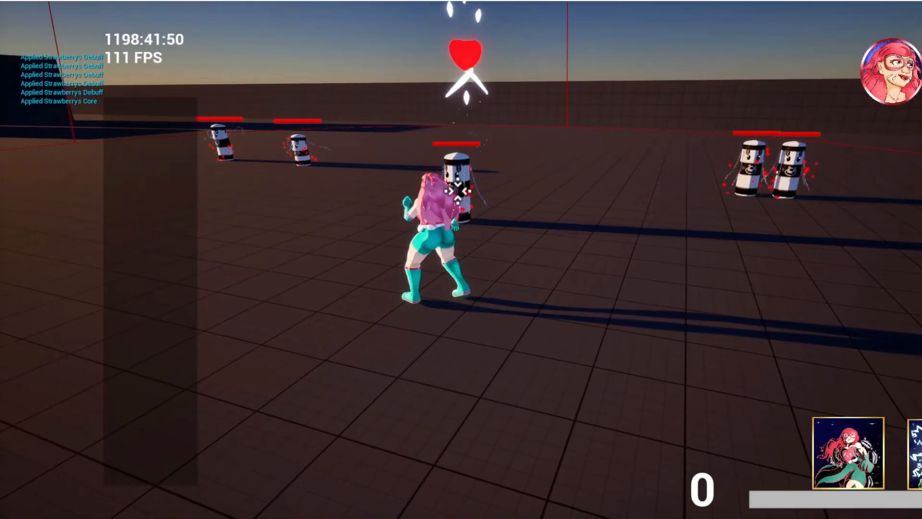
Move Strawberry beside the targeted barrel enemy and dash leftward while her heart core floats over the arena
key(a)
key(s)
key(w)
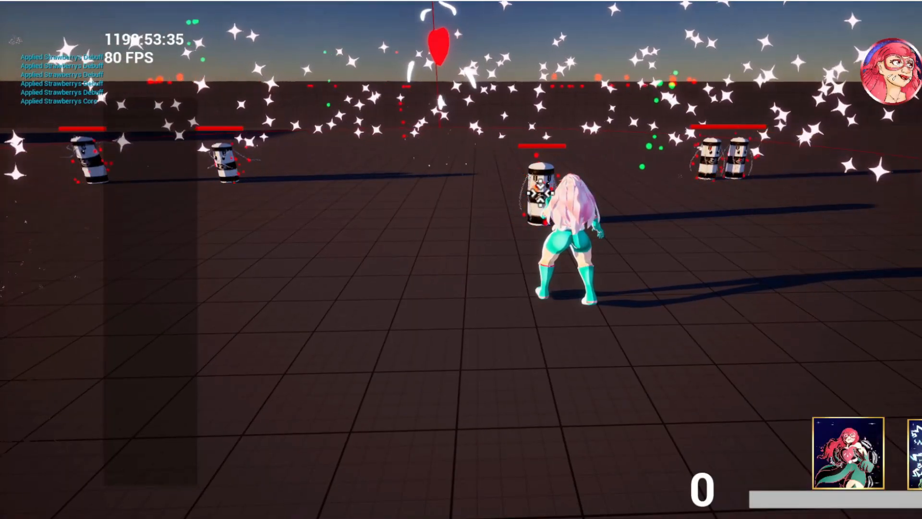
key(s)
key(a)
key(a)
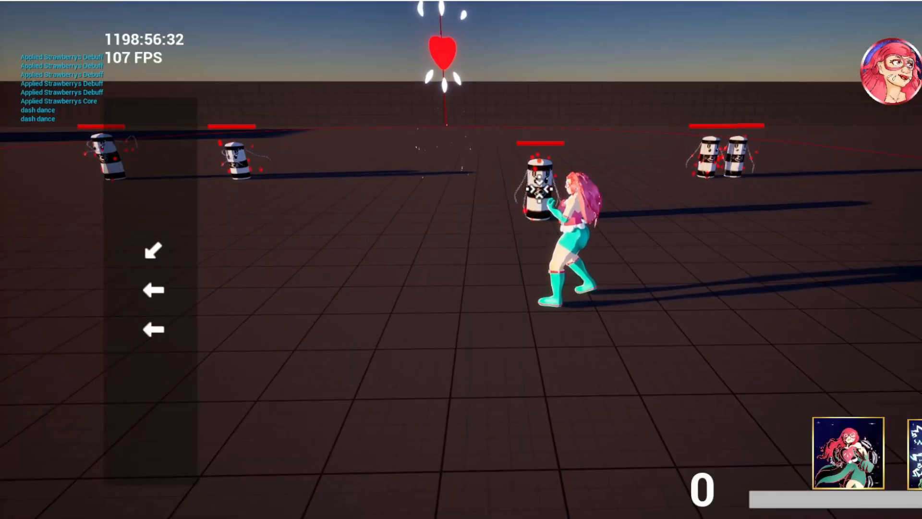
Sweep Strawberry's movement to the right and forward, and circle her leftward around the locked-on barrel enemy
key(d)
key(s)
key(d)
key(d)
key(w)
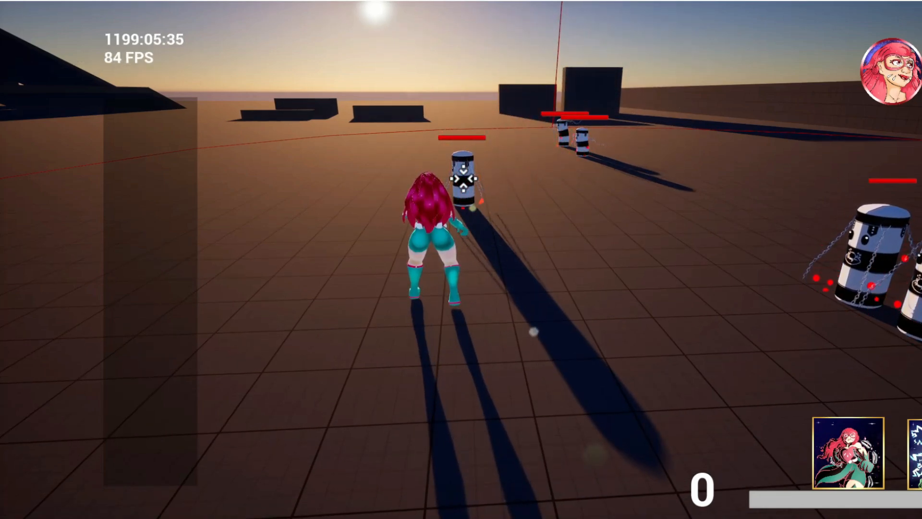
key(w+a)
key(a)
key(s+a)
key(w+a)
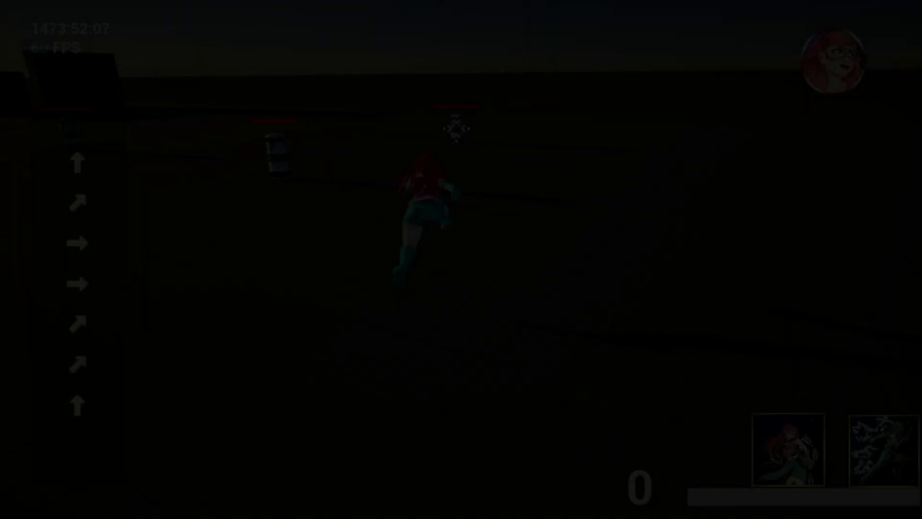
Steer Strawberry toward the locked-on barrel enemy and hit it with repeated explosive melee attacks
key(a)
key(w+d)
key(d)
key(s+d)
key(d)
key(w+d)
key(w)
key(x)
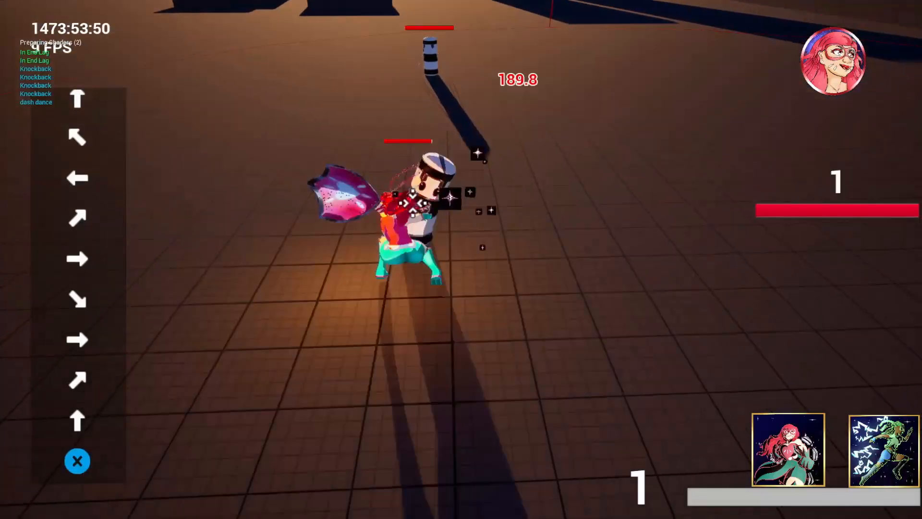
key(x)
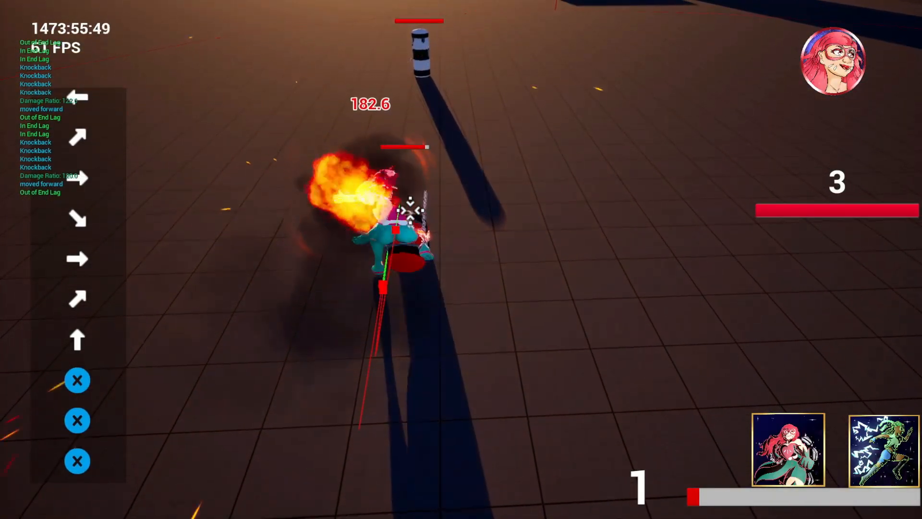